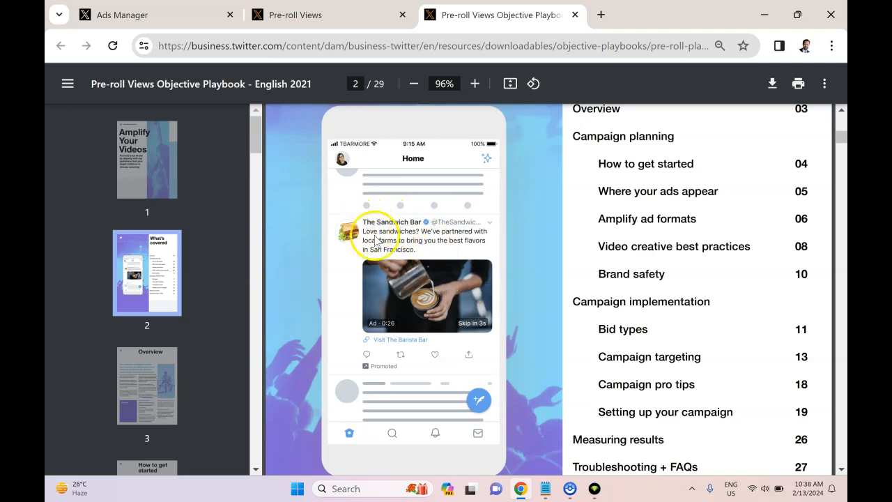
Step: Switch to Ads Manager and create an Advanced campaign with the Pre-roll views objective
{"action": "left_click", "coordinate": [201, 14]}
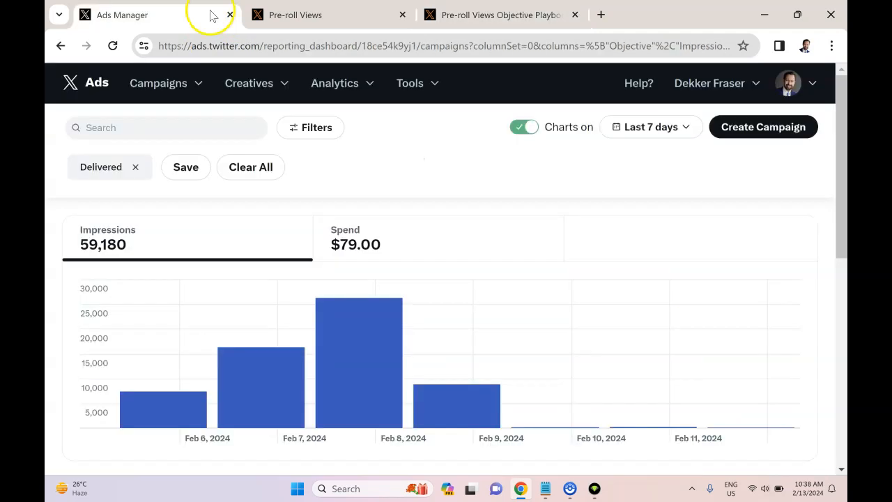
{"action": "left_click", "coordinate": [744, 133]}
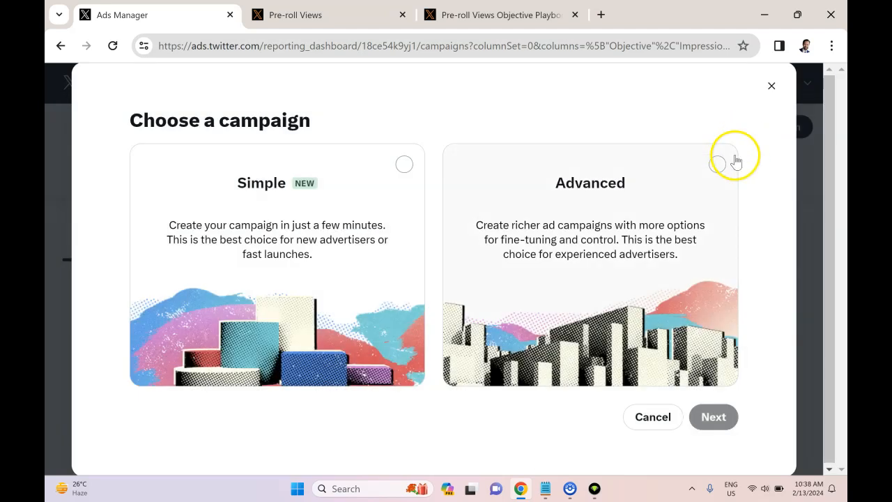
{"action": "left_click", "coordinate": [694, 193]}
{"action": "left_click", "coordinate": [713, 417]}
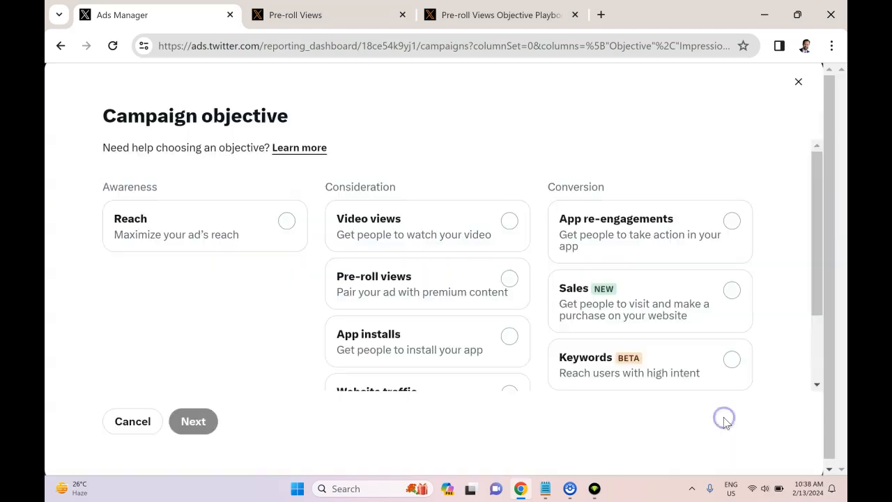
{"action": "left_click", "coordinate": [464, 285]}
{"action": "left_click", "coordinate": [185, 427]}
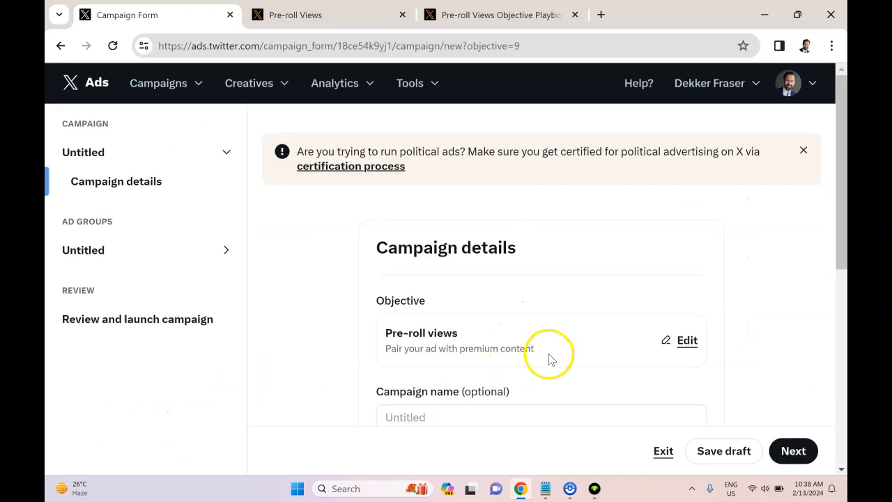
Step: Name the campaign "test" and continue to the ad group details
{"action": "scroll", "coordinate": [530, 349], "scroll_direction": "down", "scroll_amount": 2}
{"action": "left_click", "coordinate": [475, 274]}
{"action": "type", "text": "test"}
{"action": "scroll", "coordinate": [760, 334], "scroll_direction": "down", "scroll_amount": 3}
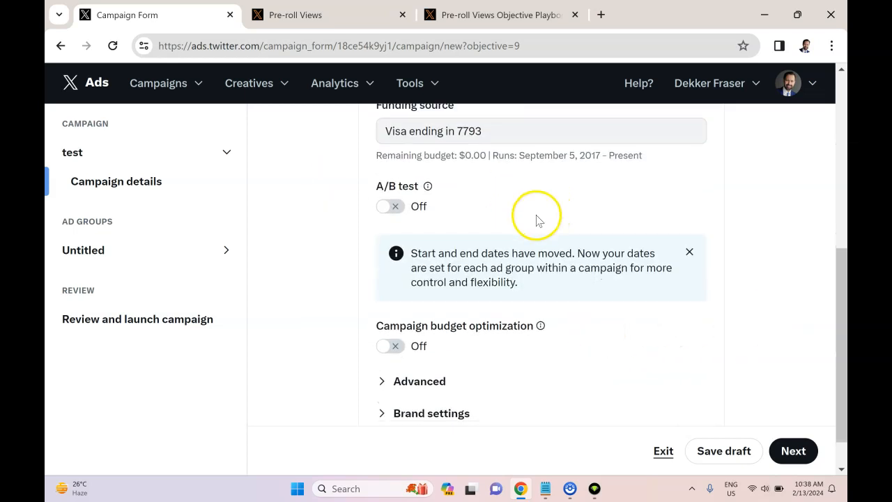
{"action": "left_click", "coordinate": [793, 451]}
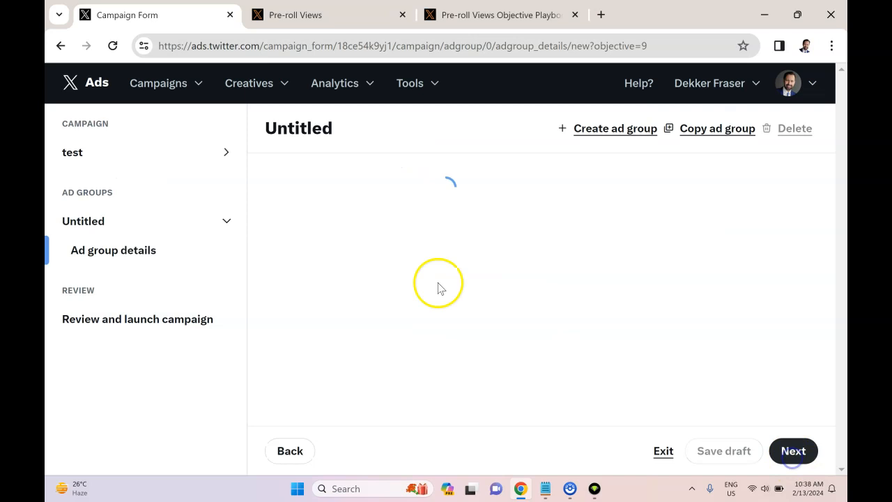
Step: Name the ad group "ad group test"
{"action": "left_click", "coordinate": [430, 266]}
{"action": "type", "text": "ad group test"}
{"action": "left_click", "coordinate": [548, 329]}
Step: Set the daily ad group budget to 10.00 USD and enter an optional total ad group budget
{"action": "scroll", "coordinate": [548, 328], "scroll_direction": "down", "scroll_amount": 2}
{"action": "double_click", "coordinate": [338, 296]}
{"action": "type", "text": "10.00"}
{"action": "left_click", "coordinate": [378, 362]}
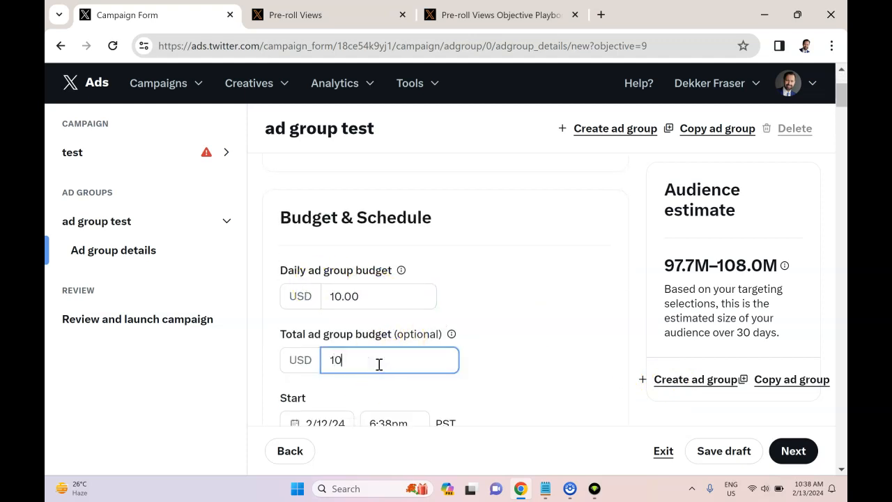
{"action": "left_click", "coordinate": [528, 314]}
Step: Change the ad group's delivery goal to 15s pre-roll views
{"action": "scroll", "coordinate": [528, 315], "scroll_direction": "down", "scroll_amount": 5}
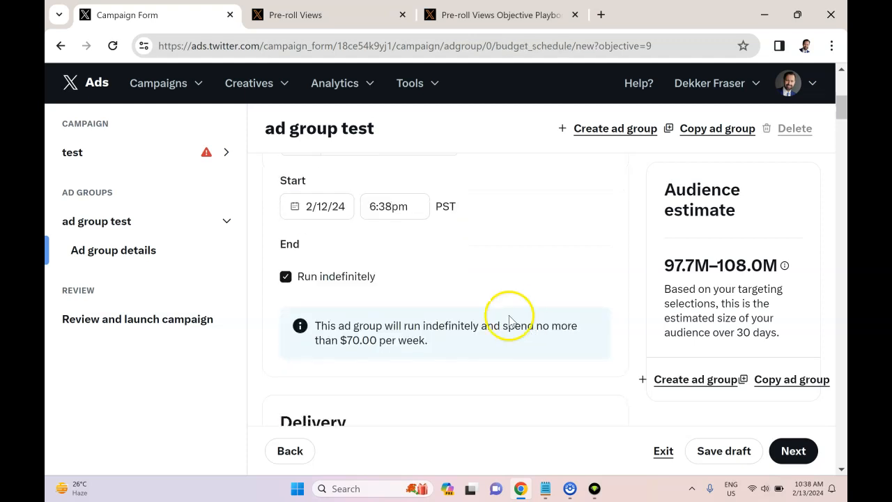
{"action": "scroll", "coordinate": [407, 296], "scroll_direction": "down", "scroll_amount": 2}
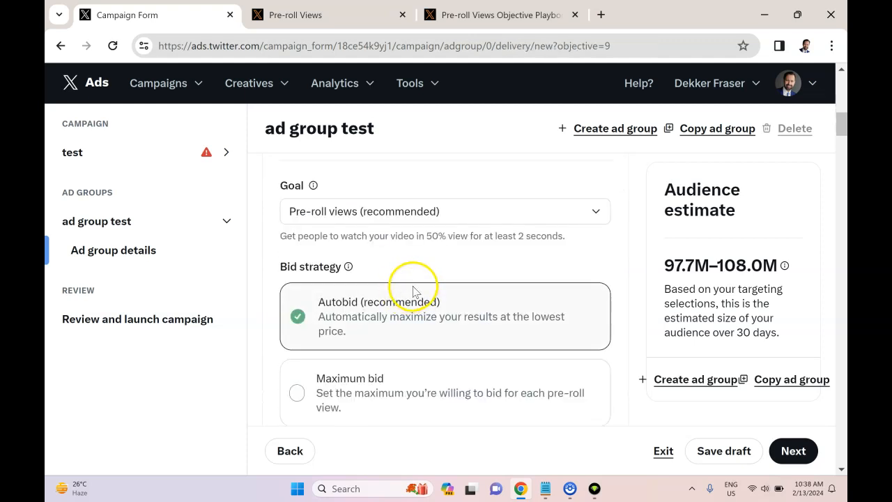
{"action": "left_click", "coordinate": [389, 213]}
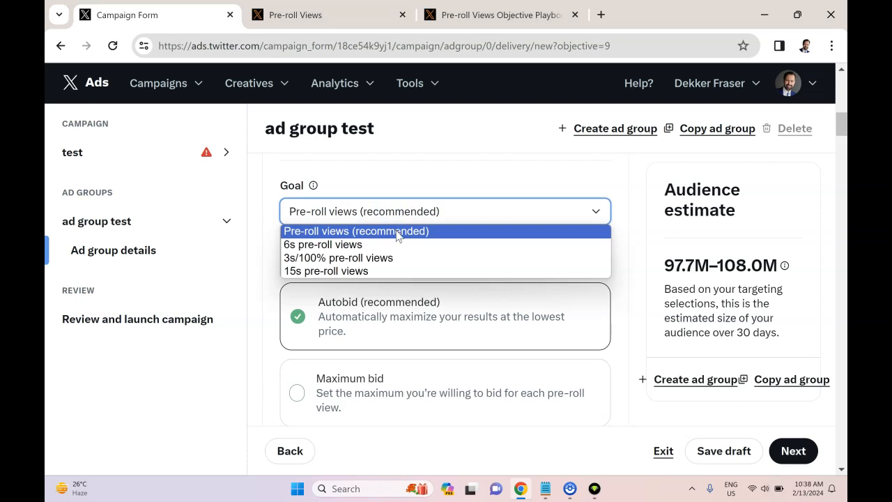
{"action": "left_click", "coordinate": [430, 271]}
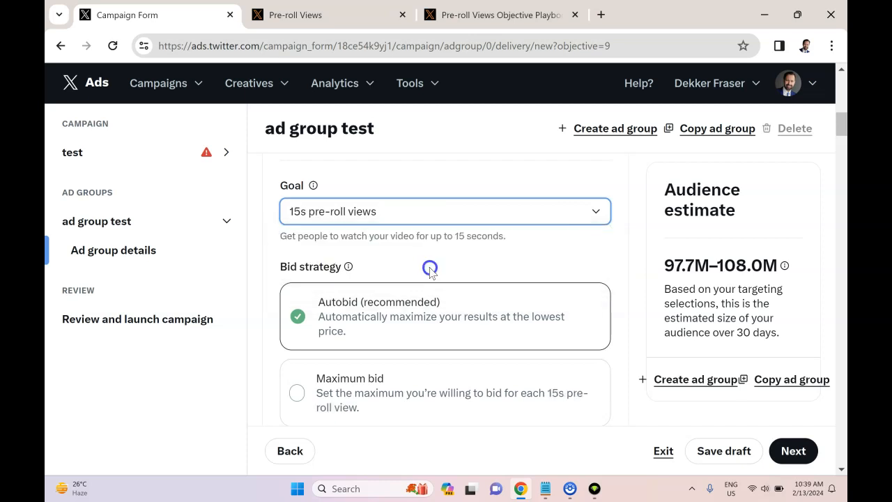
Step: Try a custom frequency cap of 7 impressions per 7 days, and return to automatically optimized ad frequency
{"action": "scroll", "coordinate": [418, 293], "scroll_direction": "down", "scroll_amount": 2}
{"action": "scroll", "coordinate": [413, 286], "scroll_direction": "up", "scroll_amount": 1}
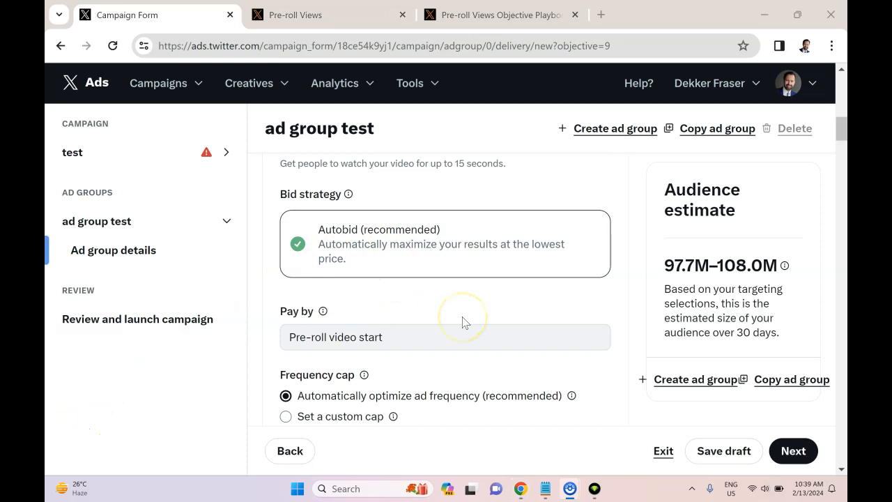
{"action": "scroll", "coordinate": [463, 322], "scroll_direction": "down", "scroll_amount": 1}
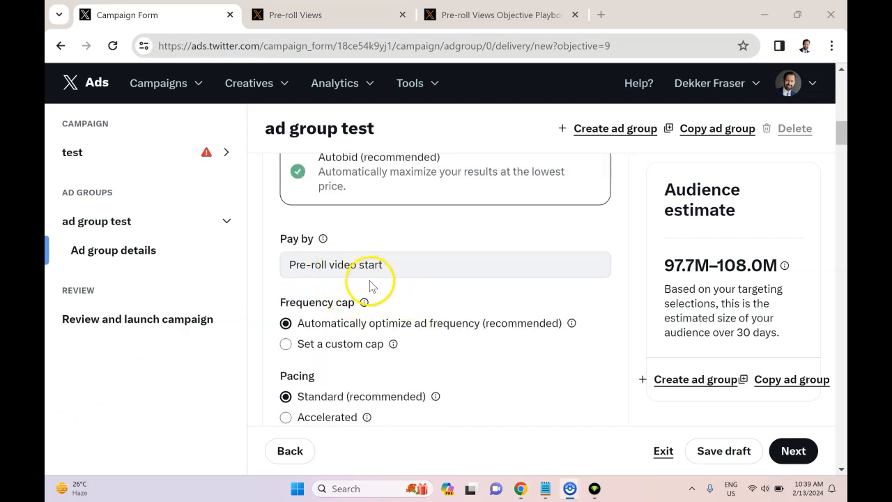
{"action": "scroll", "coordinate": [374, 276], "scroll_direction": "down", "scroll_amount": 1}
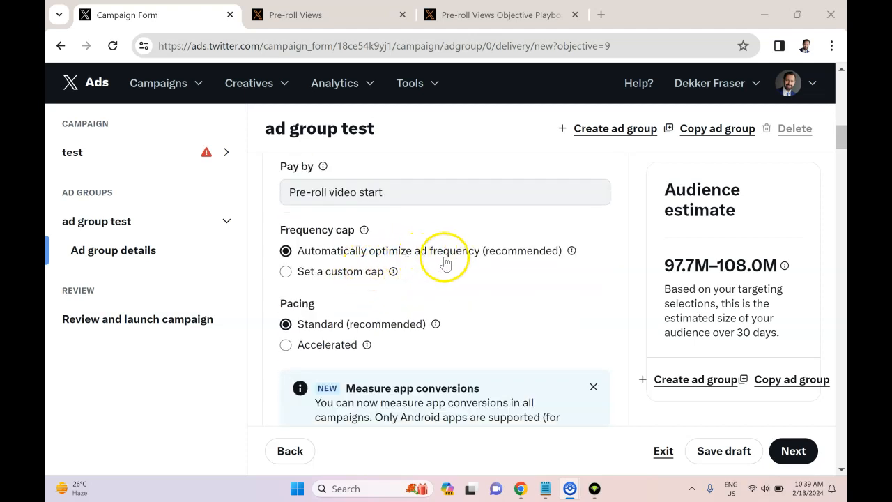
{"action": "left_click", "coordinate": [350, 279]}
{"action": "left_click_drag", "start_coordinate": [342, 309], "coordinate": [297, 309]}
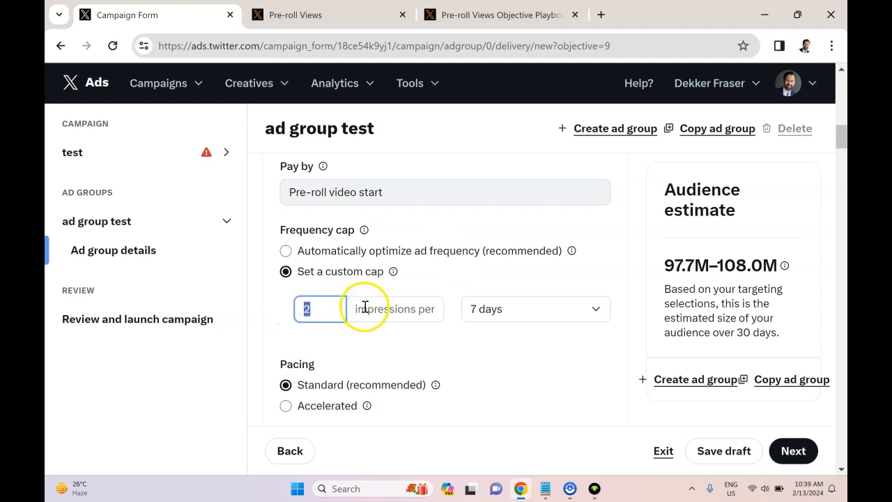
{"action": "type", "text": "7"}
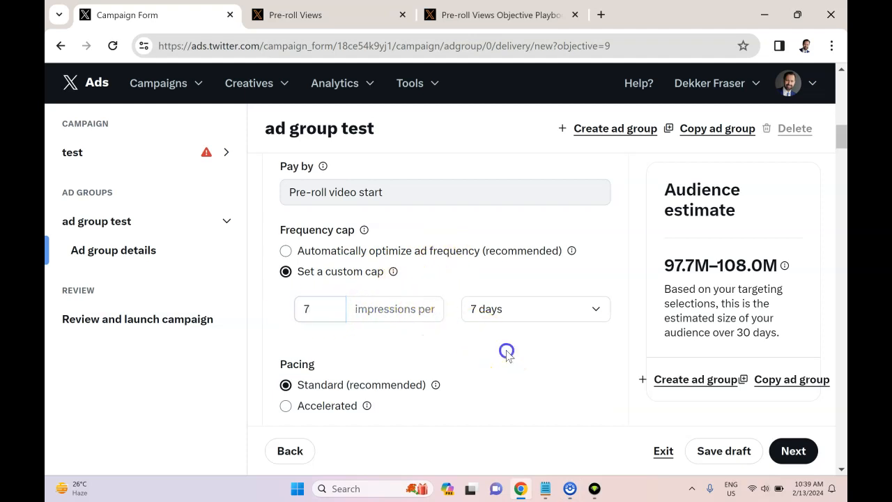
{"action": "left_click_drag", "start_coordinate": [339, 317], "coordinate": [295, 314]}
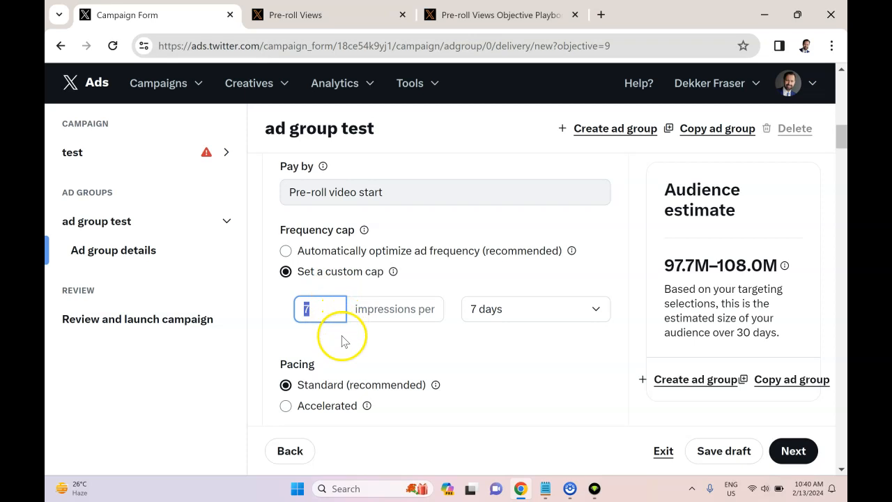
{"action": "left_click", "coordinate": [286, 253]}
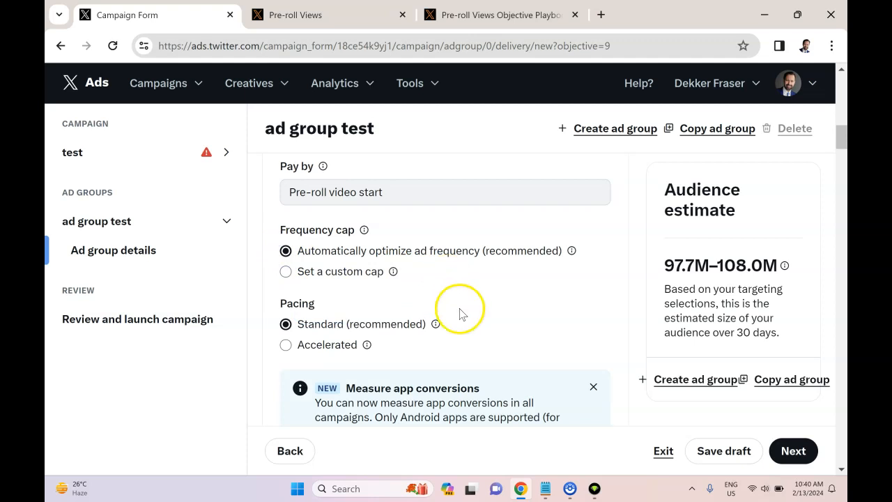
Step: Restrict the audience demographics to an age range of 21 to 49
{"action": "scroll", "coordinate": [458, 299], "scroll_direction": "down", "scroll_amount": 2}
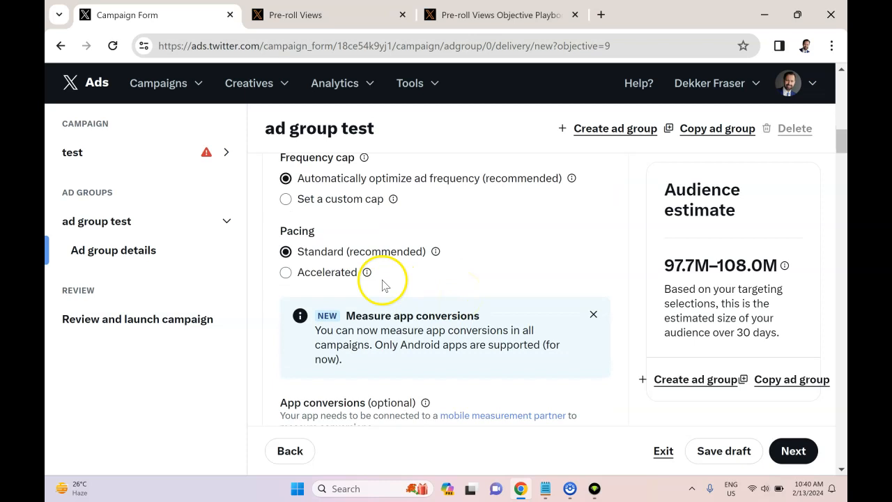
{"action": "scroll", "coordinate": [384, 288], "scroll_direction": "down", "scroll_amount": 1}
{"action": "scroll", "coordinate": [384, 288], "scroll_direction": "down", "scroll_amount": 4}
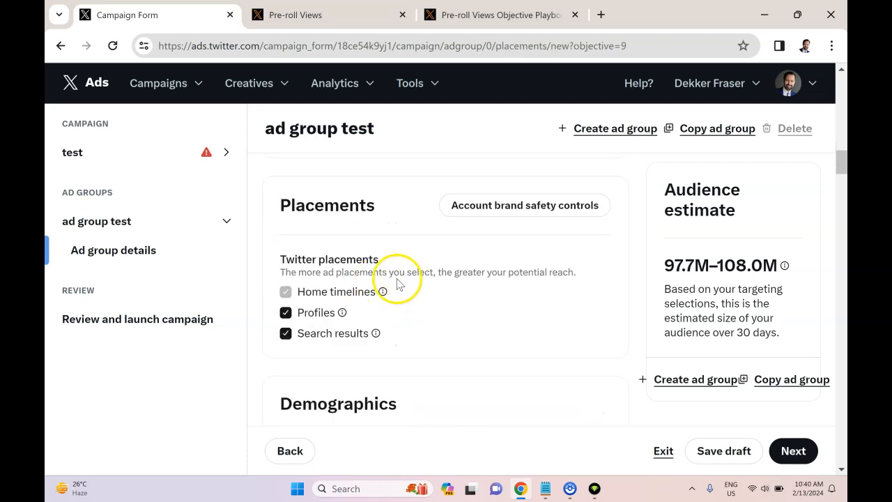
{"action": "scroll", "coordinate": [401, 279], "scroll_direction": "down", "scroll_amount": 4}
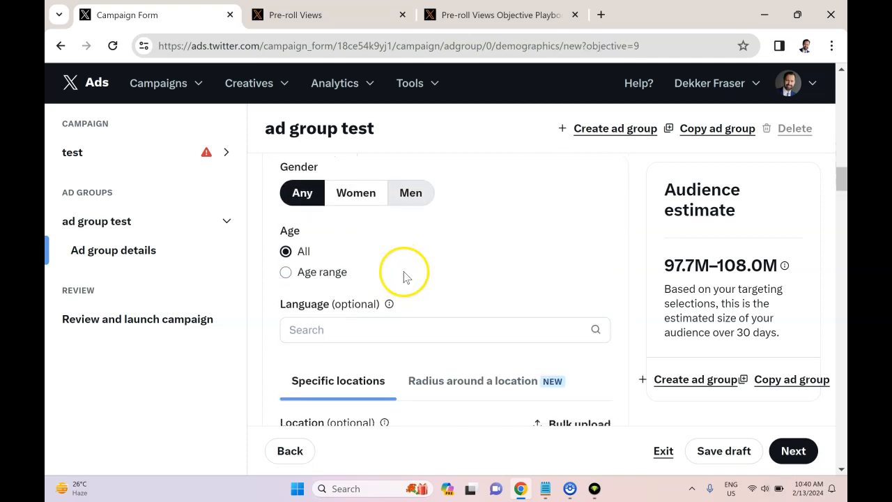
{"action": "left_click", "coordinate": [341, 275]}
{"action": "left_click", "coordinate": [357, 301]}
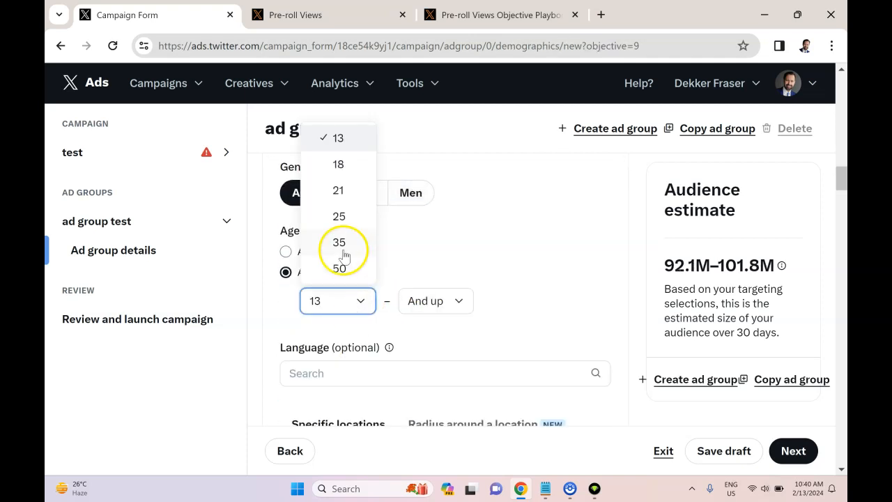
{"action": "left_click", "coordinate": [339, 165]}
{"action": "left_click", "coordinate": [354, 300]}
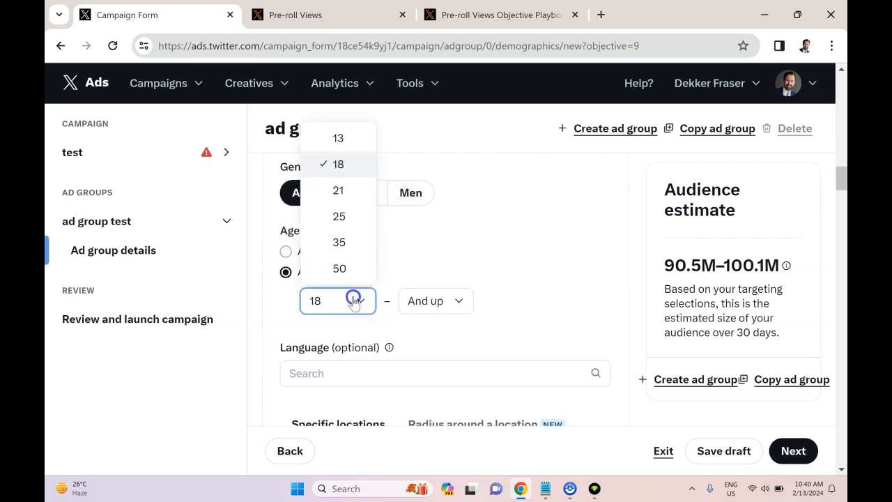
{"action": "left_click", "coordinate": [341, 191]}
{"action": "left_click", "coordinate": [458, 301]}
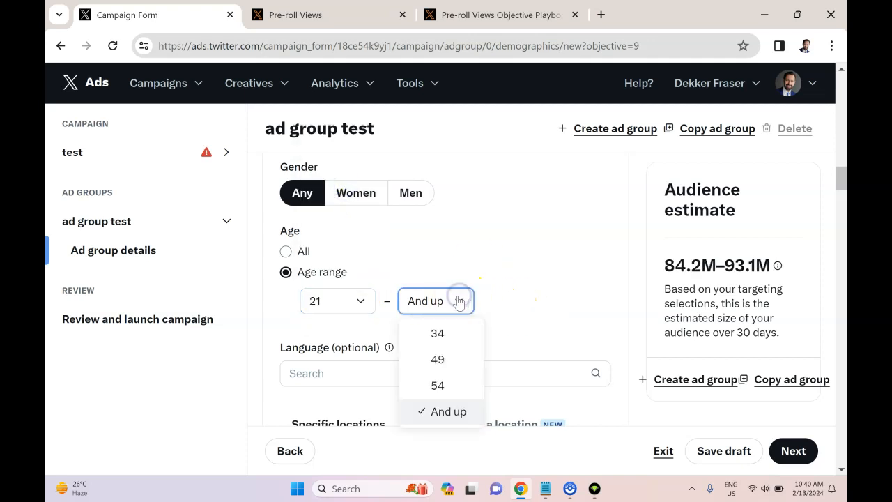
{"action": "left_click", "coordinate": [438, 359]}
Step: Add English (en) as an included audience language
{"action": "scroll", "coordinate": [414, 304], "scroll_direction": "down", "scroll_amount": 1}
{"action": "left_click", "coordinate": [417, 304]}
{"action": "type", "text": "English"}
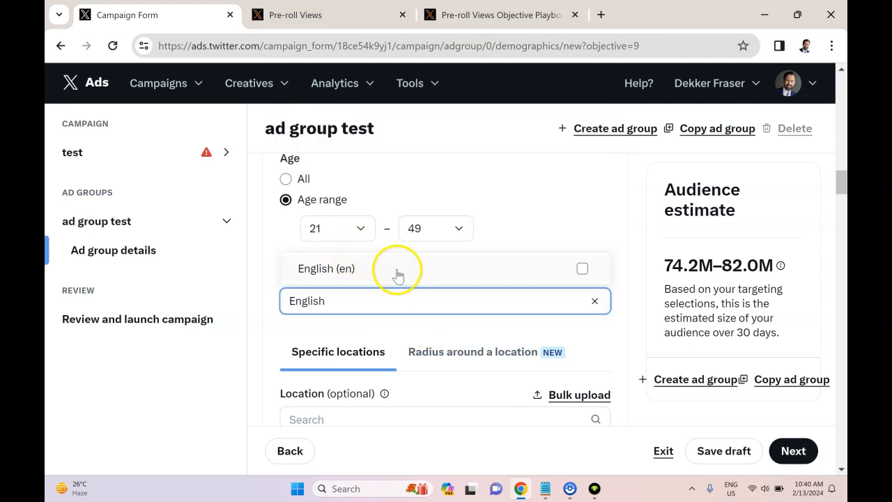
{"action": "left_click", "coordinate": [403, 275]}
{"action": "left_click", "coordinate": [612, 327]}
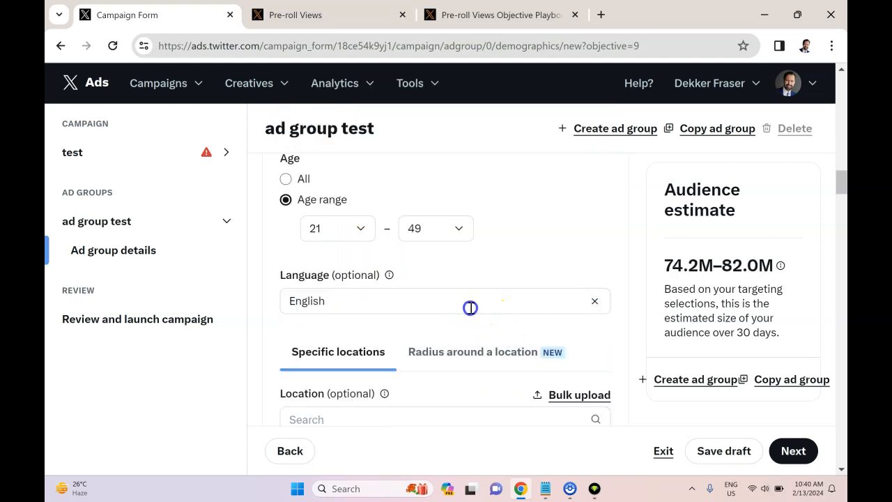
{"action": "left_click", "coordinate": [470, 309]}
{"action": "left_click", "coordinate": [442, 340]}
{"action": "left_click", "coordinate": [618, 379]}
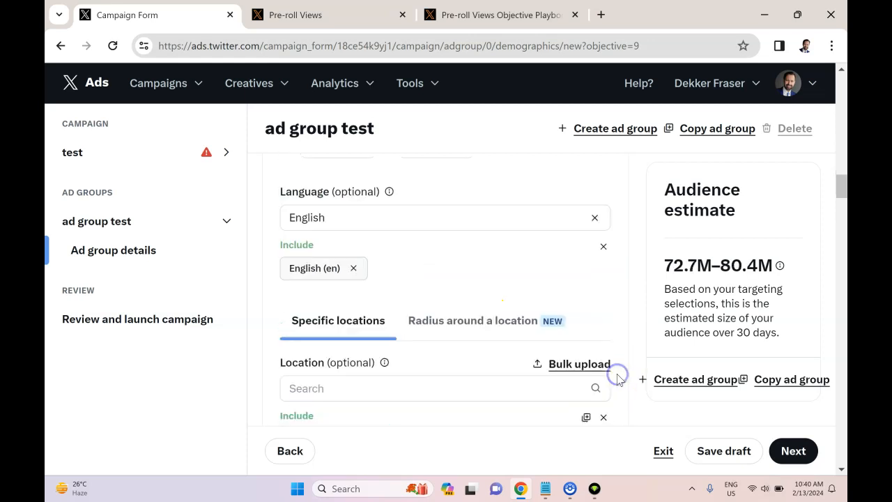
Step: Add the country Canada to the included locations alongside the United States of America
{"action": "scroll", "coordinate": [618, 373], "scroll_direction": "down", "scroll_amount": 3}
{"action": "left_click", "coordinate": [409, 259]}
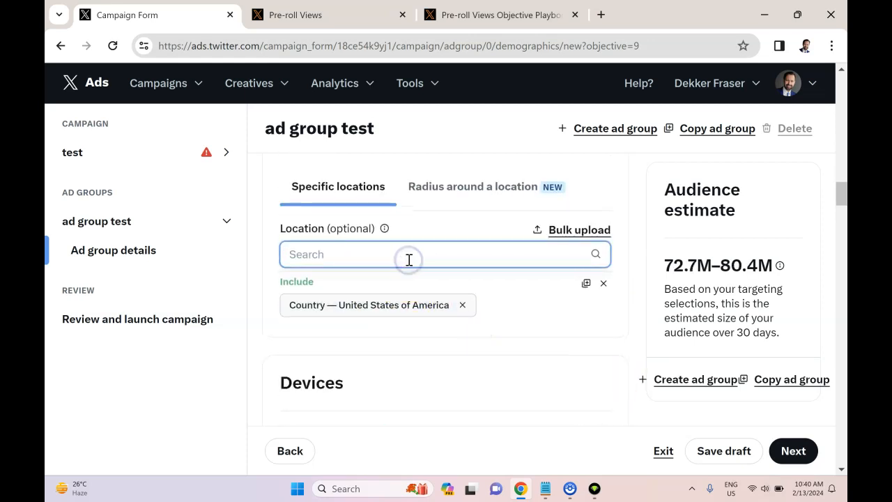
{"action": "type", "text": "Cabada"}
{"action": "key", "text": "BackSpace"}
{"action": "key", "text": "BackSpace"}
{"action": "key", "text": "BackSpace"}
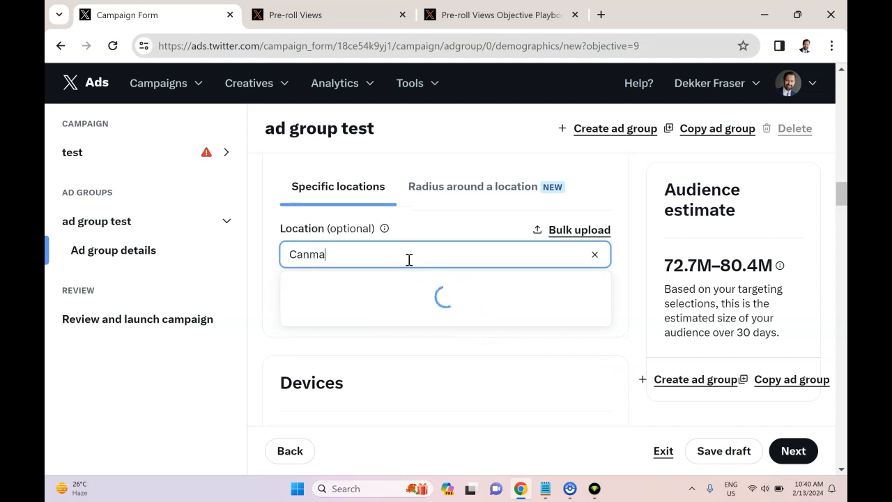
{"action": "type", "text": "ada"}
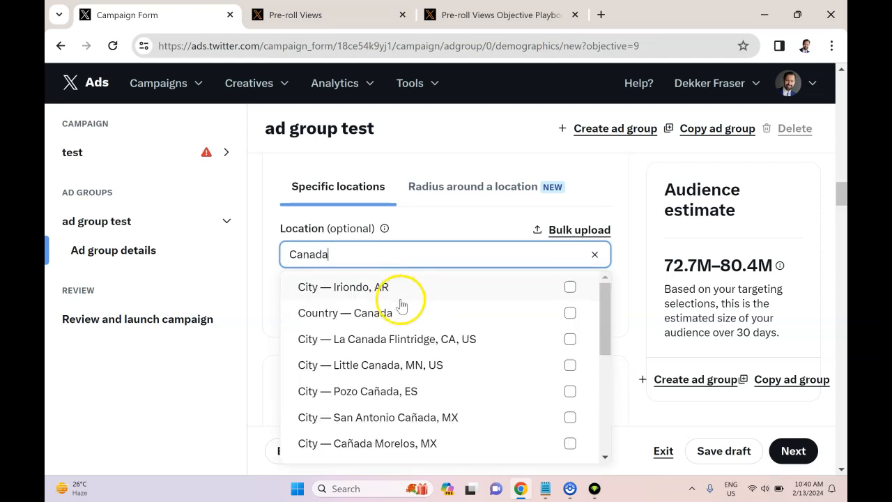
{"action": "left_click", "coordinate": [405, 312]}
{"action": "left_click", "coordinate": [617, 291]}
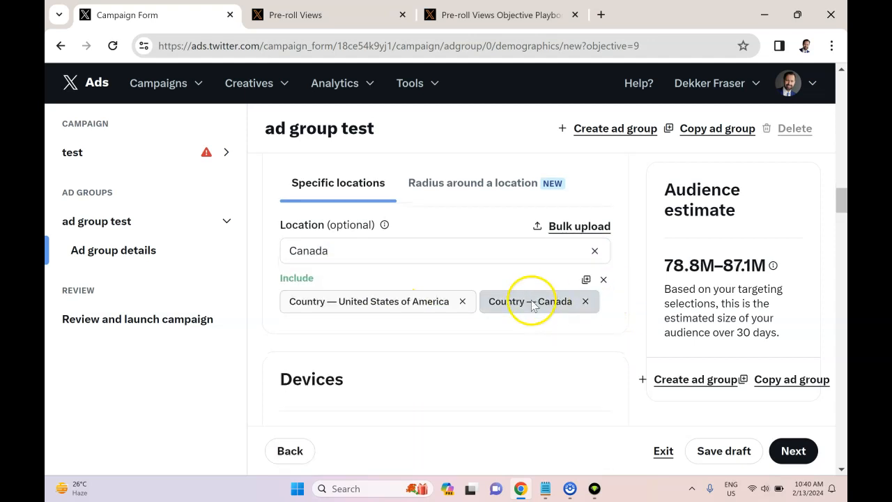
Step: Target the iOS, Android, Other mobile and Desktop operating systems in the device settings
{"action": "scroll", "coordinate": [508, 302], "scroll_direction": "down", "scroll_amount": 3}
{"action": "left_click", "coordinate": [286, 239]}
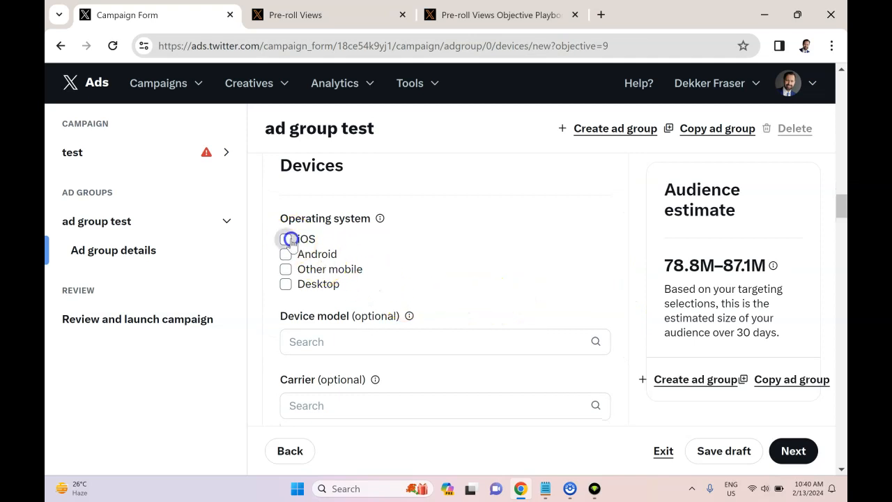
{"action": "left_click", "coordinate": [286, 291]}
{"action": "left_click", "coordinate": [286, 344]}
{"action": "left_click", "coordinate": [286, 397]}
Step: Search the conversation topics for "marketing" and include the Interests - Marketing topic in the ad group's targeting
{"action": "scroll", "coordinate": [399, 313], "scroll_direction": "down", "scroll_amount": 3}
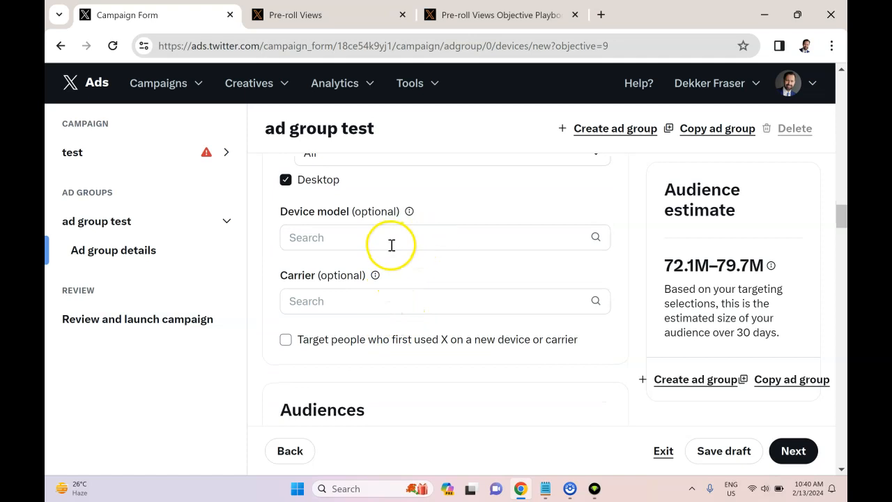
{"action": "scroll", "coordinate": [419, 261], "scroll_direction": "down", "scroll_amount": 1}
{"action": "scroll", "coordinate": [427, 270], "scroll_direction": "down", "scroll_amount": 3}
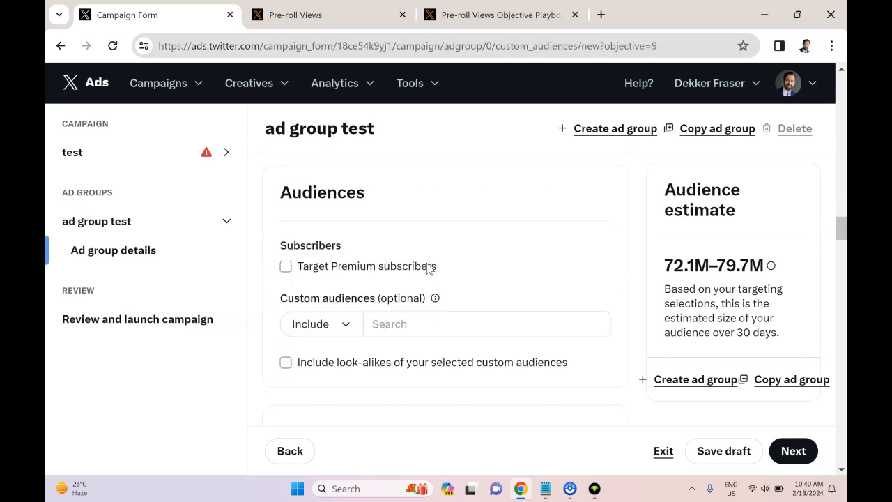
{"action": "scroll", "coordinate": [428, 293], "scroll_direction": "down", "scroll_amount": 3}
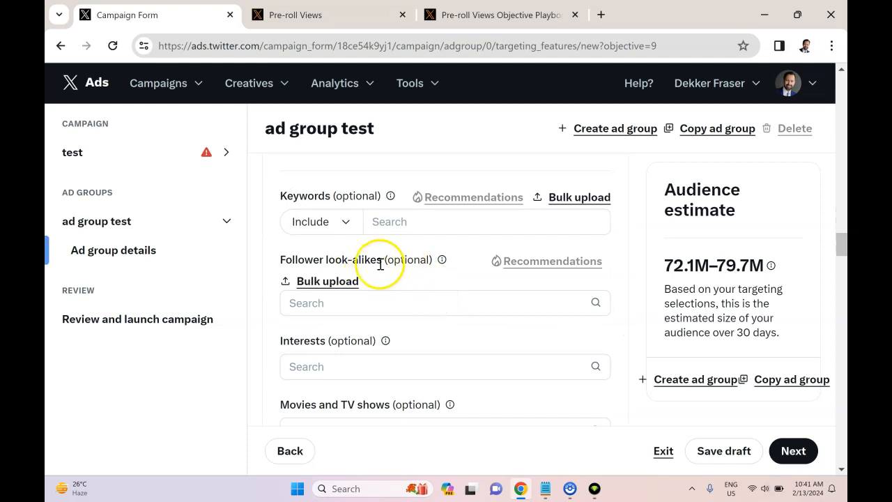
{"action": "left_click_drag", "start_coordinate": [382, 261], "coordinate": [328, 260]}
{"action": "scroll", "coordinate": [348, 286], "scroll_direction": "down", "scroll_amount": 2}
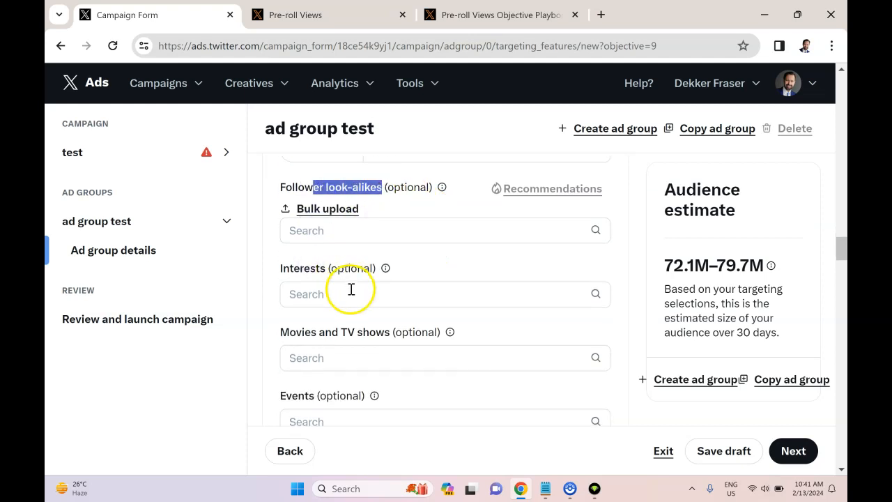
{"action": "scroll", "coordinate": [366, 296], "scroll_direction": "down", "scroll_amount": 1}
{"action": "left_click", "coordinate": [379, 341]}
{"action": "type", "text": "marketing"}
{"action": "left_click", "coordinate": [398, 375]}
{"action": "left_click", "coordinate": [632, 326]}
Step: Review the additional targeting options, the optimized targeting setting and the standard and curated publisher content choices
{"action": "scroll", "coordinate": [564, 314], "scroll_direction": "down", "scroll_amount": 3}
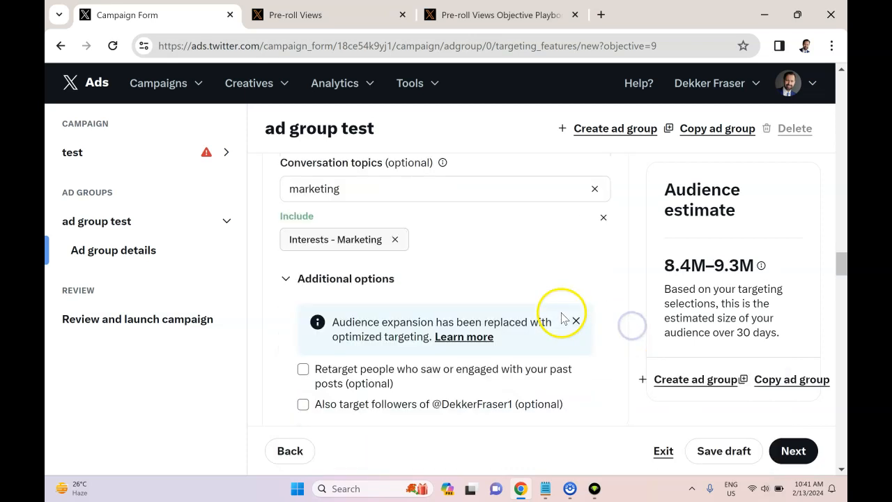
{"action": "scroll", "coordinate": [415, 317], "scroll_direction": "down", "scroll_amount": 3}
{"action": "scroll", "coordinate": [446, 273], "scroll_direction": "down", "scroll_amount": 2}
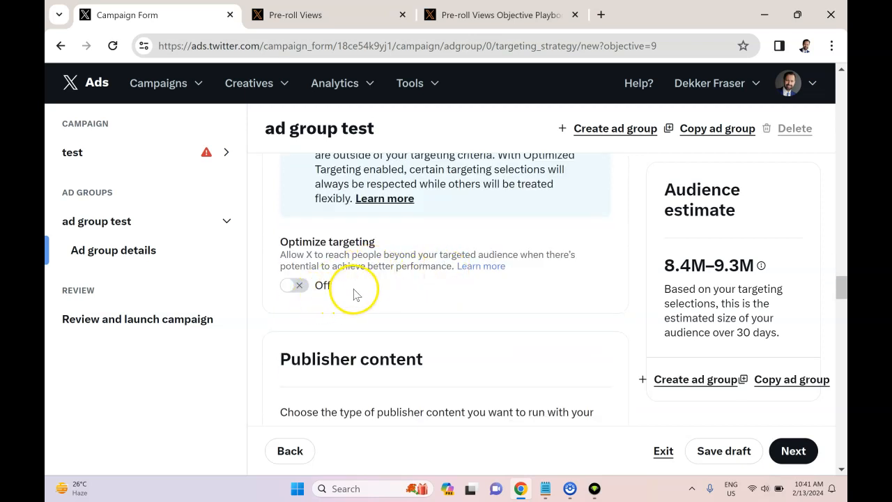
{"action": "scroll", "coordinate": [354, 294], "scroll_direction": "down", "scroll_amount": 2}
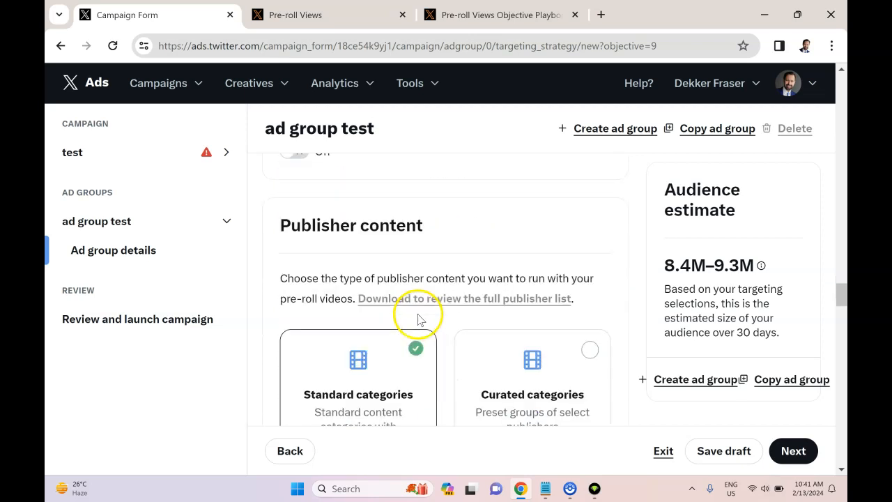
{"action": "scroll", "coordinate": [452, 304], "scroll_direction": "down", "scroll_amount": 1}
{"action": "scroll", "coordinate": [409, 303], "scroll_direction": "down", "scroll_amount": 1}
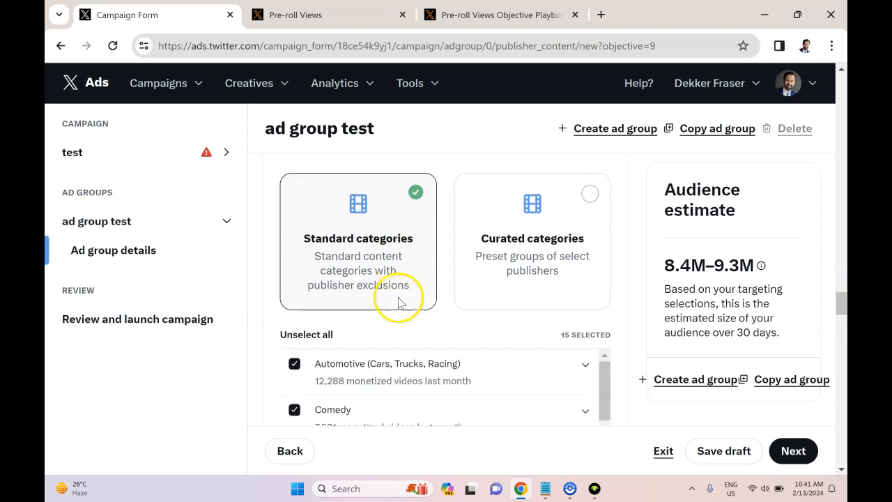
{"action": "scroll", "coordinate": [403, 301], "scroll_direction": "up", "scroll_amount": 1}
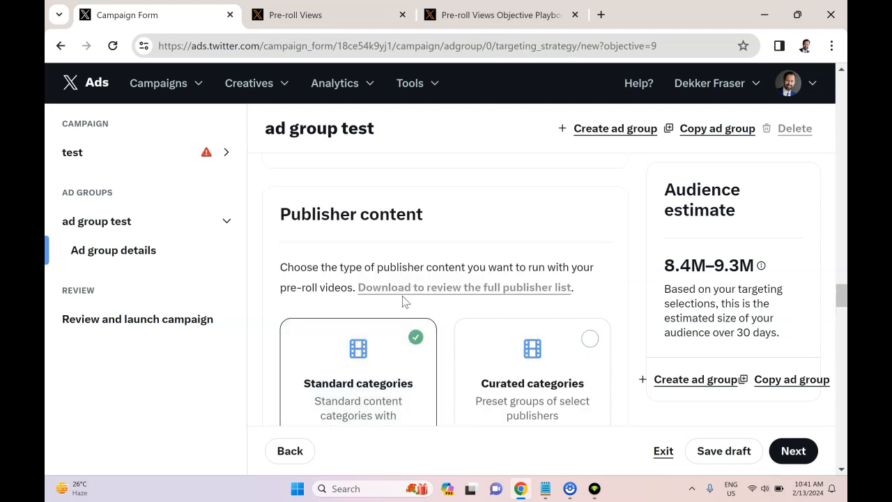
{"action": "scroll", "coordinate": [403, 299], "scroll_direction": "down", "scroll_amount": 1}
{"action": "scroll", "coordinate": [397, 300], "scroll_direction": "up", "scroll_amount": 1}
{"action": "scroll", "coordinate": [395, 301], "scroll_direction": "down", "scroll_amount": 1}
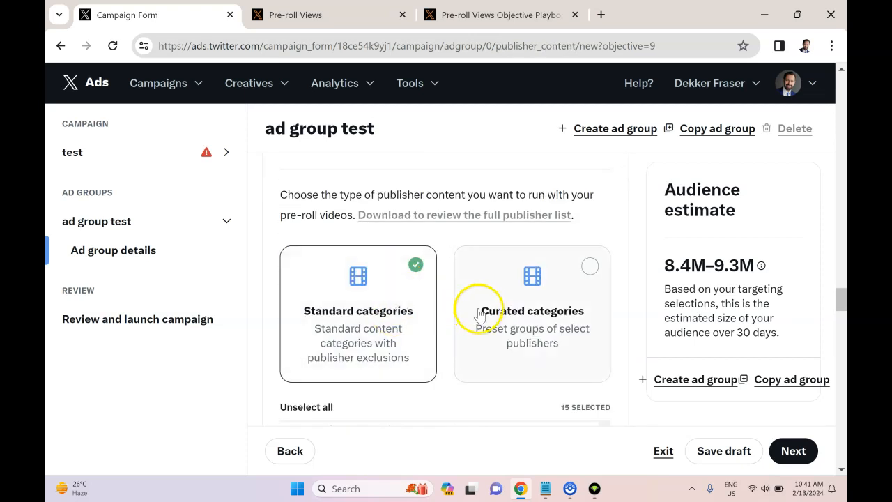
{"action": "scroll", "coordinate": [450, 299], "scroll_direction": "down", "scroll_amount": 1}
{"action": "scroll", "coordinate": [418, 302], "scroll_direction": "down", "scroll_amount": 1}
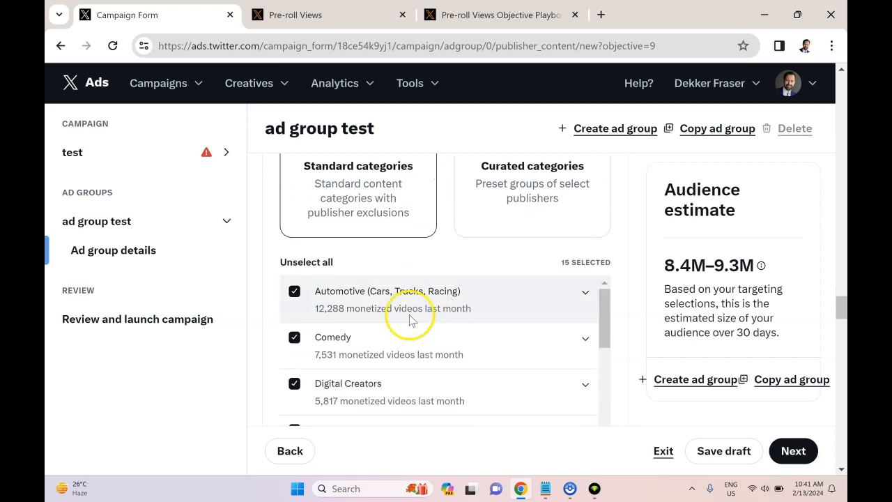
Step: Unselect the Automotive, Comedy, Entertainment & Pop Culture, Food & Drink, Music, Lifestyle, News & Current Events and Politics standard publisher categories
{"action": "left_click", "coordinate": [294, 337]}
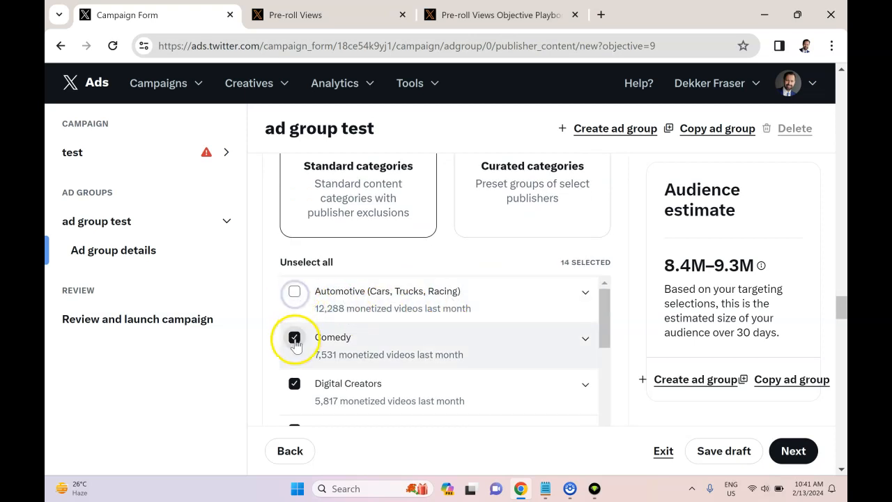
{"action": "scroll", "coordinate": [294, 342], "scroll_direction": "down", "scroll_amount": 1}
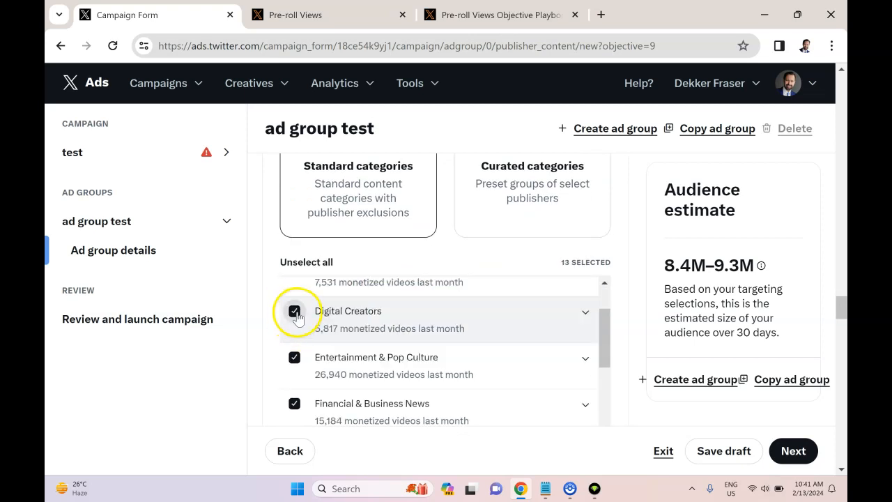
{"action": "left_click", "coordinate": [295, 358]}
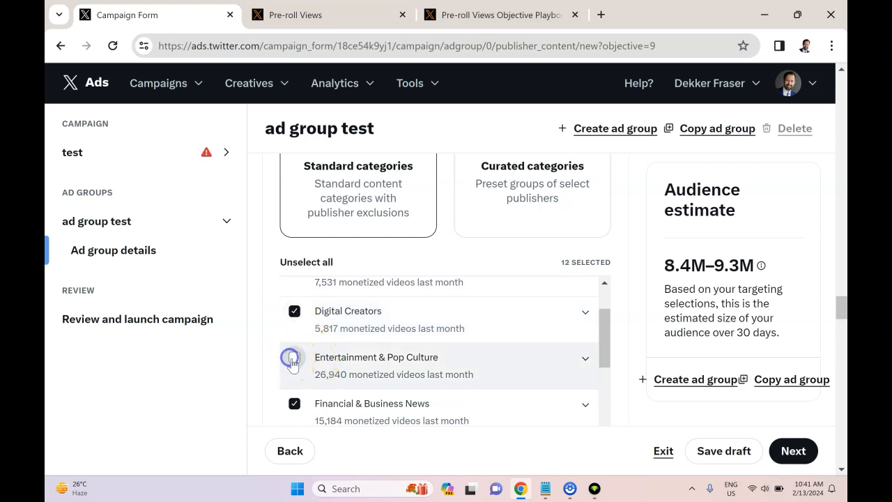
{"action": "scroll", "coordinate": [296, 359], "scroll_direction": "down", "scroll_amount": 1}
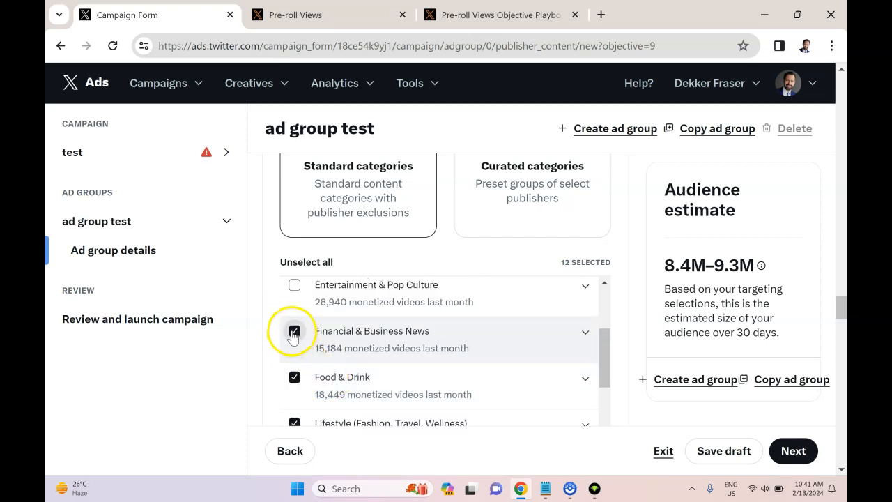
{"action": "left_click", "coordinate": [294, 376]}
{"action": "scroll", "coordinate": [295, 376], "scroll_direction": "down", "scroll_amount": 1}
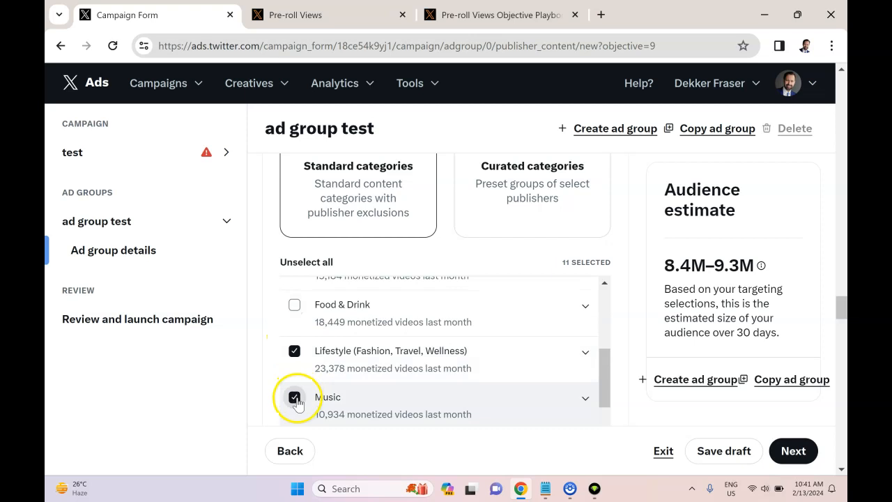
{"action": "scroll", "coordinate": [297, 398], "scroll_direction": "down", "scroll_amount": 1}
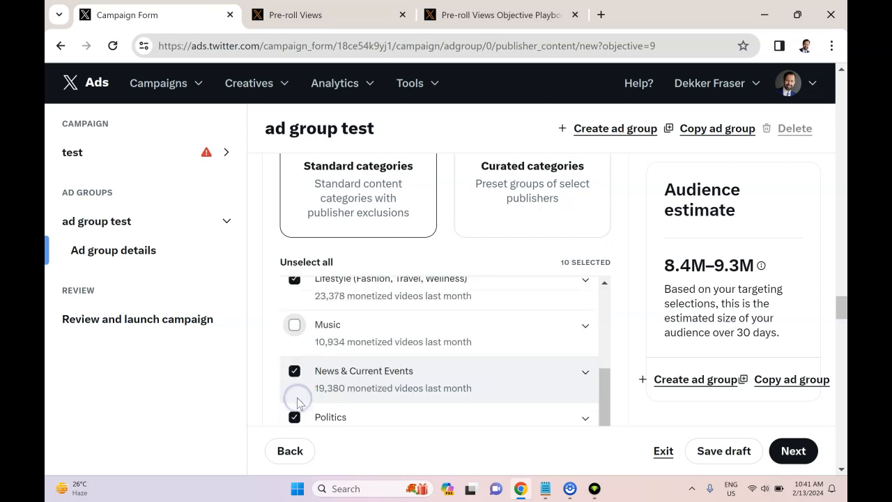
{"action": "left_click", "coordinate": [295, 281]}
{"action": "scroll", "coordinate": [319, 339], "scroll_direction": "down", "scroll_amount": 1}
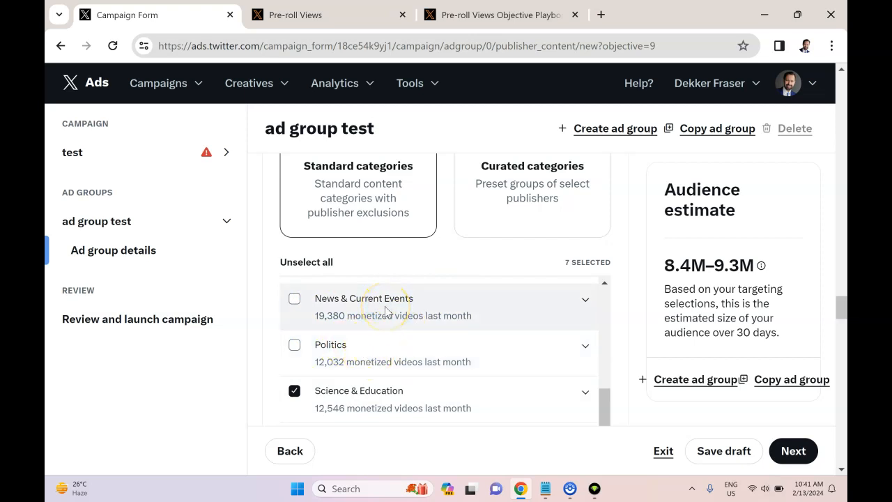
Step: Unselect the Sports and Television categories in the standard publisher content list
{"action": "scroll", "coordinate": [388, 318], "scroll_direction": "up", "scroll_amount": 1}
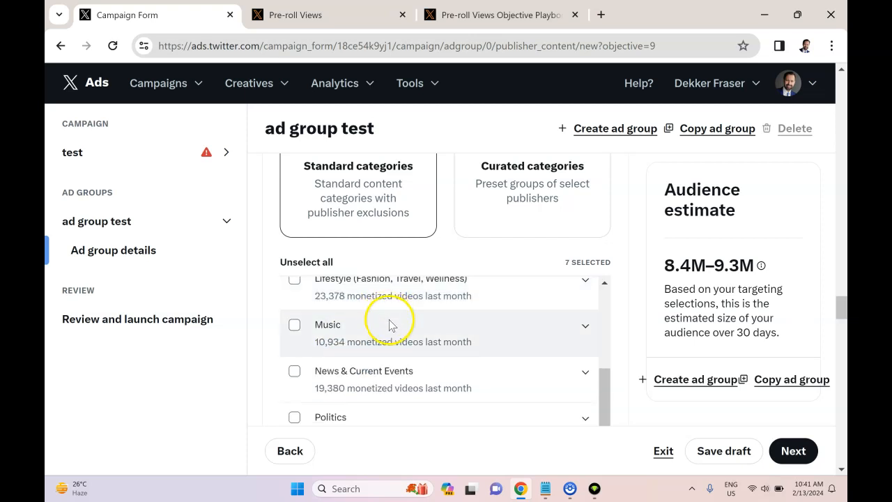
{"action": "scroll", "coordinate": [399, 349], "scroll_direction": "down", "scroll_amount": 2}
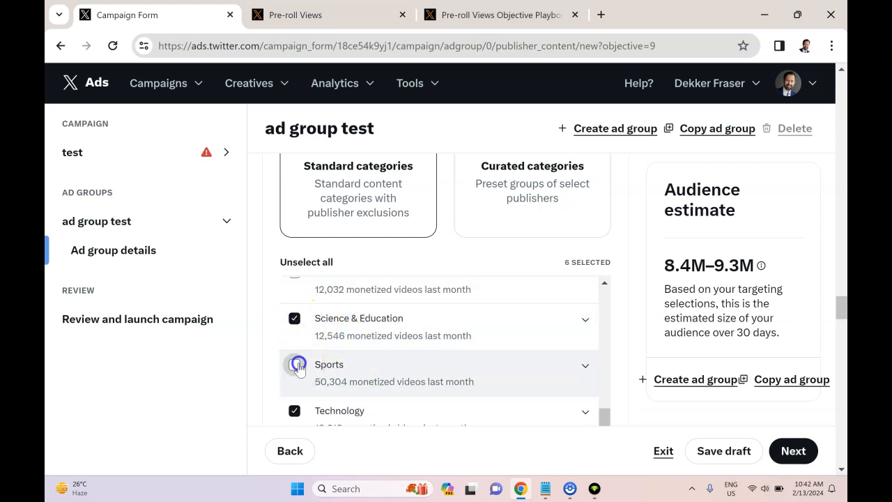
{"action": "left_click", "coordinate": [295, 365]}
{"action": "scroll", "coordinate": [299, 370], "scroll_direction": "down", "scroll_amount": 1}
{"action": "left_click", "coordinate": [295, 414]}
Step: Switch the publisher content type to Curated categories
{"action": "scroll", "coordinate": [512, 341], "scroll_direction": "up", "scroll_amount": 5}
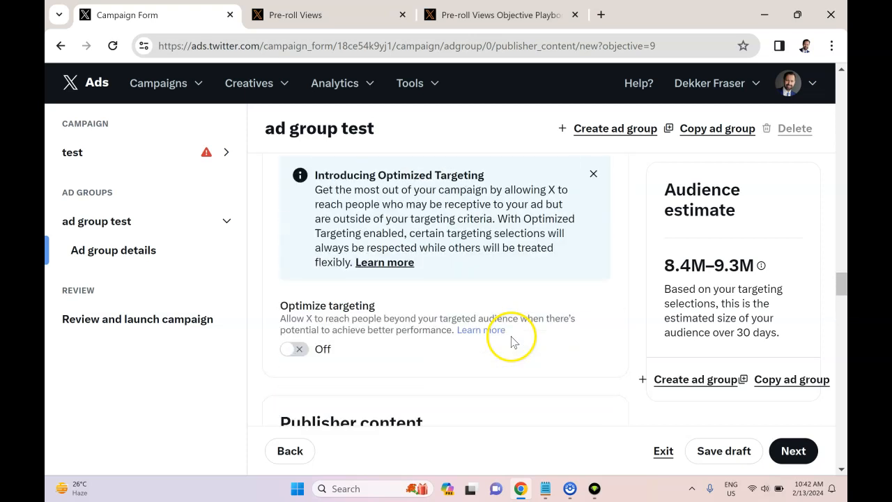
{"action": "scroll", "coordinate": [512, 336], "scroll_direction": "down", "scroll_amount": 5}
{"action": "scroll", "coordinate": [471, 269], "scroll_direction": "down", "scroll_amount": 5}
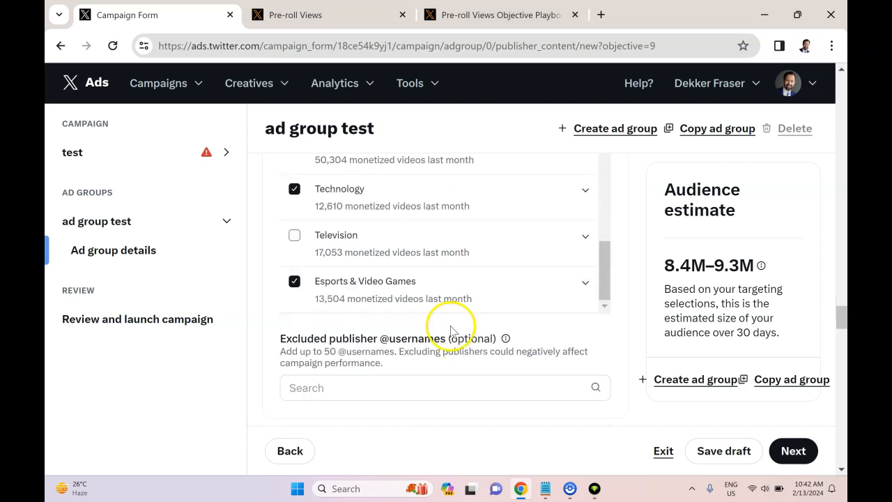
{"action": "scroll", "coordinate": [448, 325], "scroll_direction": "up", "scroll_amount": 2}
{"action": "scroll", "coordinate": [451, 325], "scroll_direction": "up", "scroll_amount": 2}
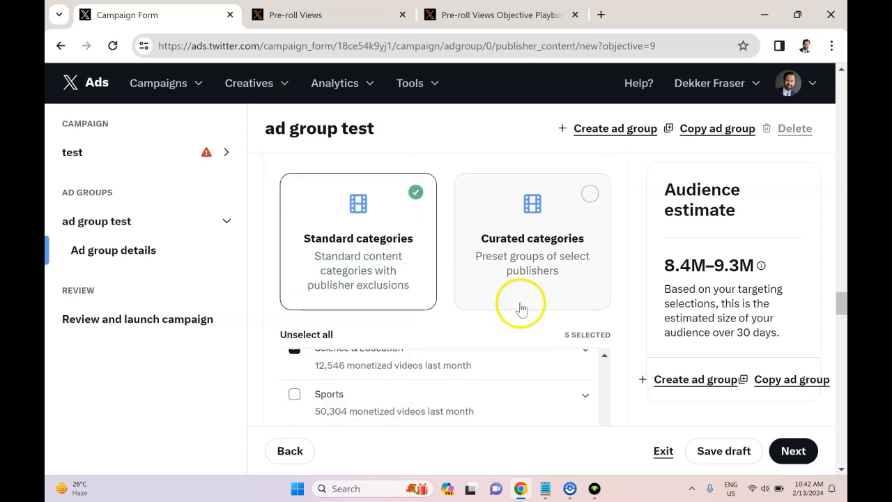
{"action": "scroll", "coordinate": [551, 292], "scroll_direction": "down", "scroll_amount": 2}
{"action": "scroll", "coordinate": [550, 287], "scroll_direction": "up", "scroll_amount": 3}
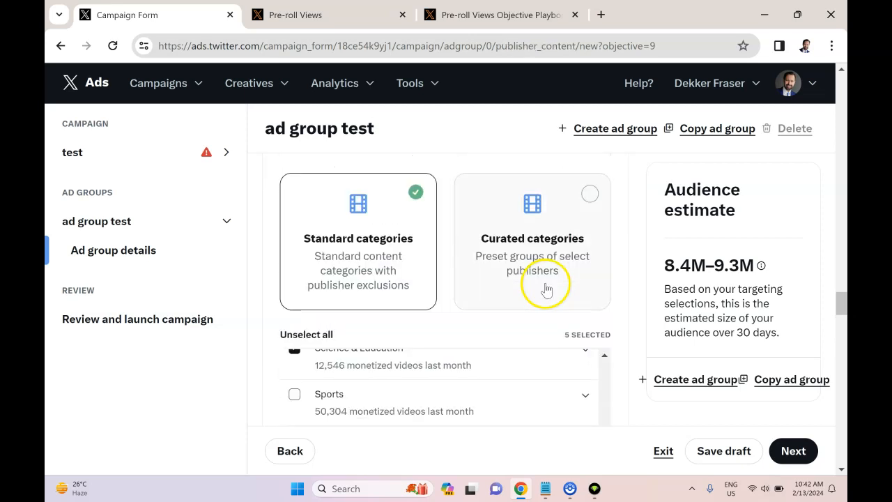
{"action": "left_click", "coordinate": [551, 299]}
{"action": "scroll", "coordinate": [537, 304], "scroll_direction": "down", "scroll_amount": 2}
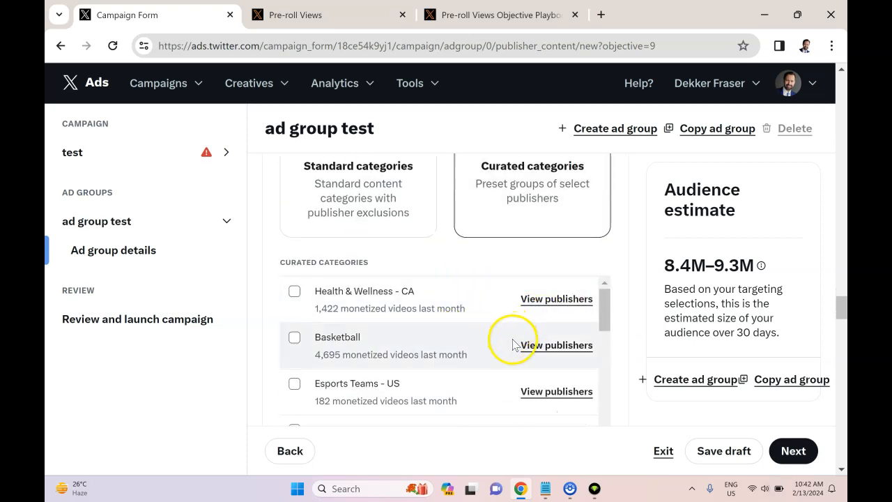
Step: Review the available publishers of the Basketball curated category and select that category
{"action": "left_click", "coordinate": [551, 345]}
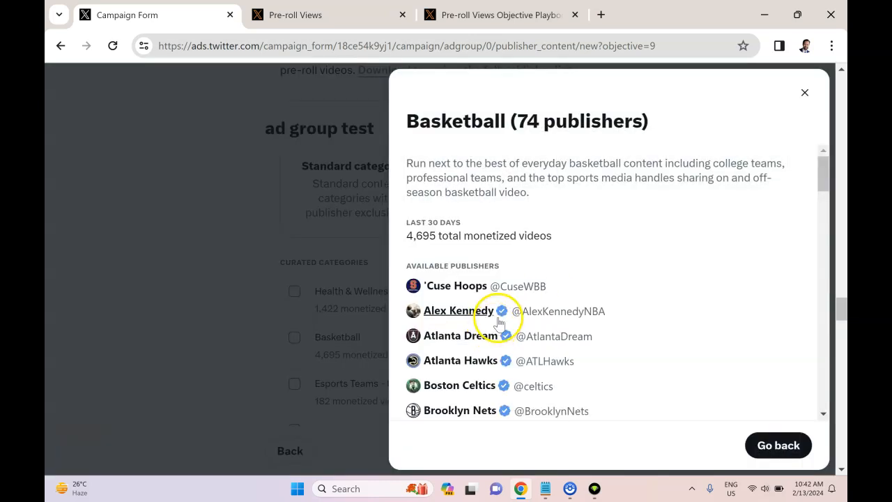
{"action": "scroll", "coordinate": [505, 307], "scroll_direction": "down", "scroll_amount": 3}
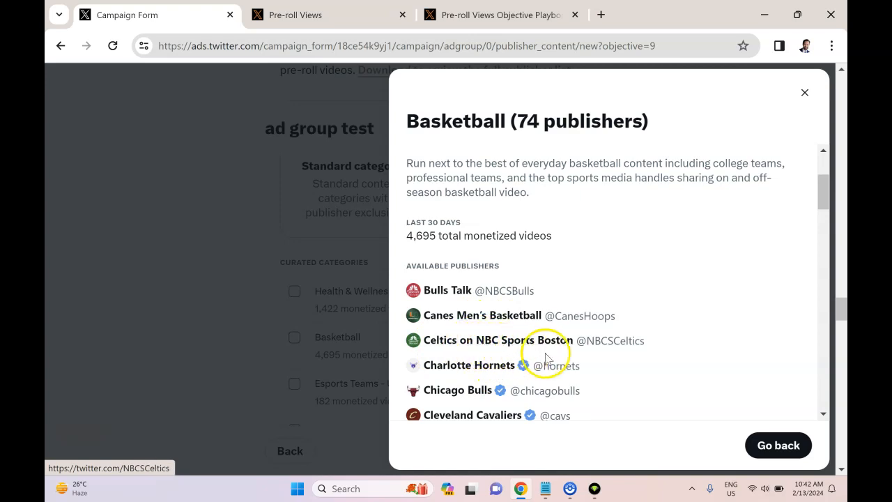
{"action": "scroll", "coordinate": [488, 356], "scroll_direction": "down", "scroll_amount": 1}
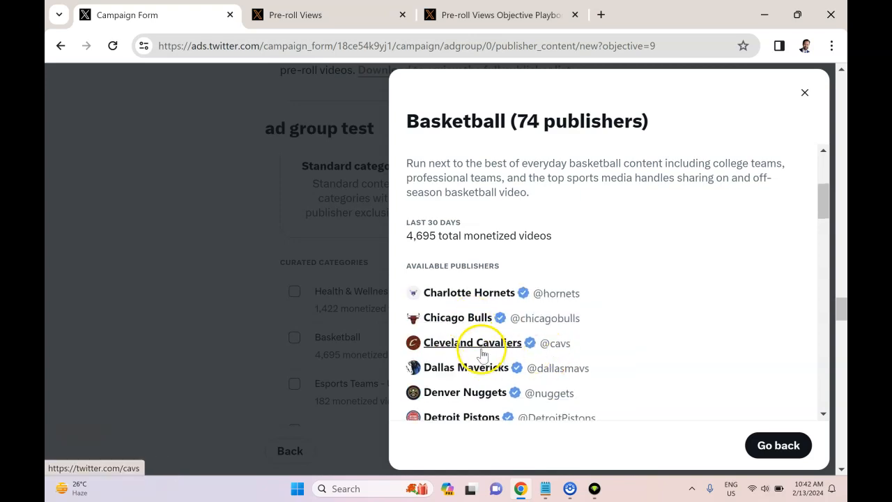
{"action": "left_click", "coordinate": [804, 92]}
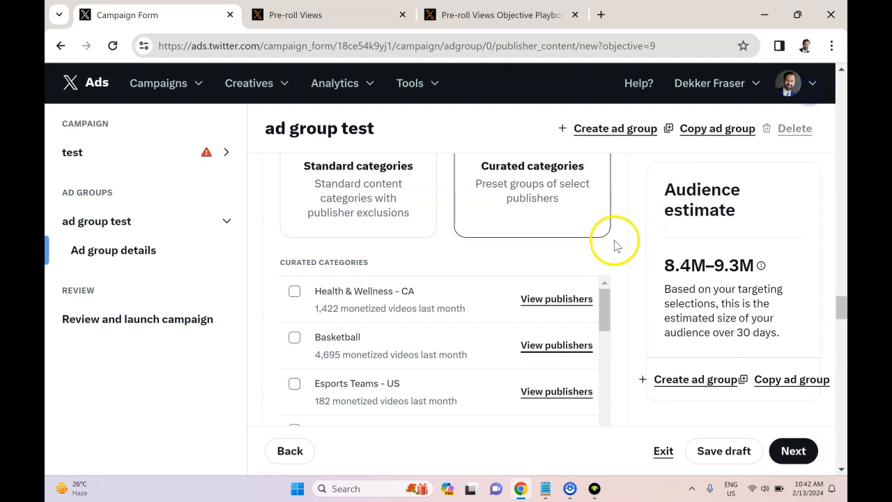
{"action": "left_click", "coordinate": [295, 338]}
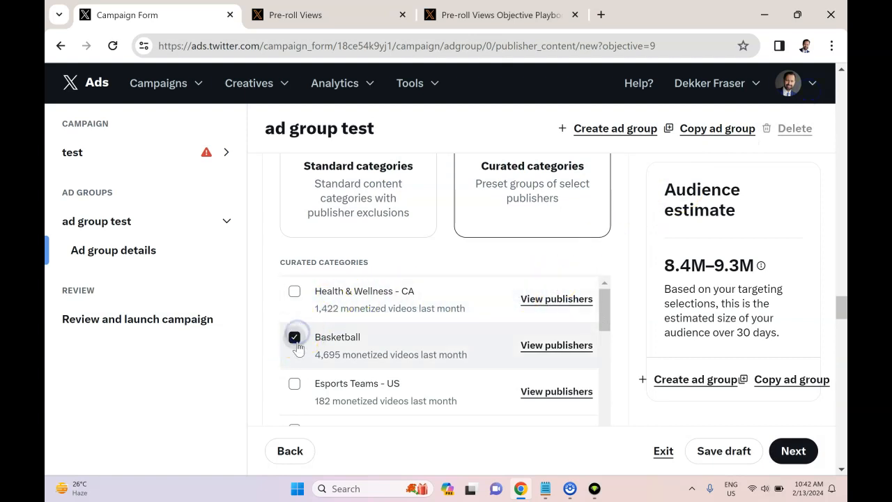
Step: Look through the remaining curated publisher categories down to the end of the list
{"action": "scroll", "coordinate": [307, 340], "scroll_direction": "down", "scroll_amount": 3}
{"action": "scroll", "coordinate": [338, 352], "scroll_direction": "down", "scroll_amount": 1}
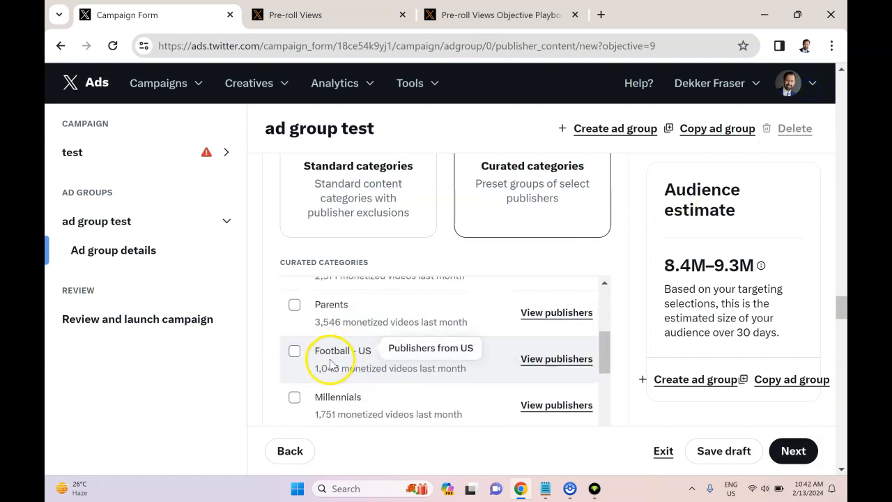
{"action": "scroll", "coordinate": [327, 361], "scroll_direction": "down", "scroll_amount": 8}
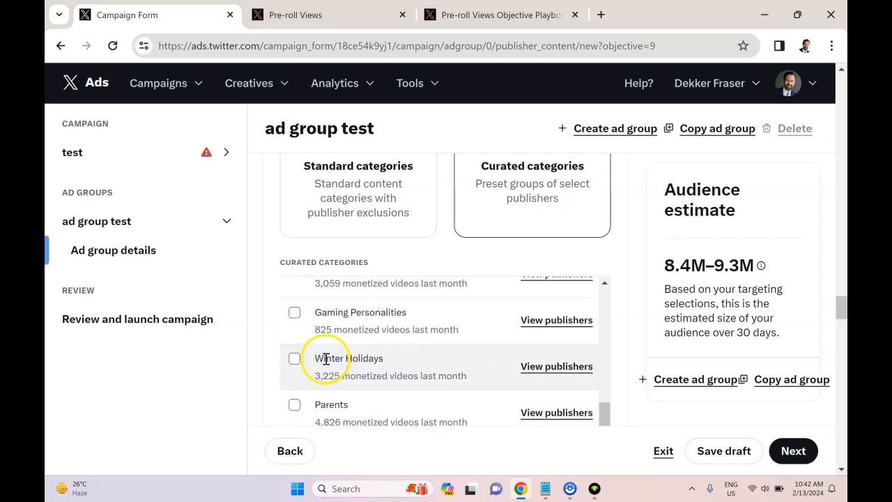
{"action": "scroll", "coordinate": [391, 370], "scroll_direction": "down", "scroll_amount": 4}
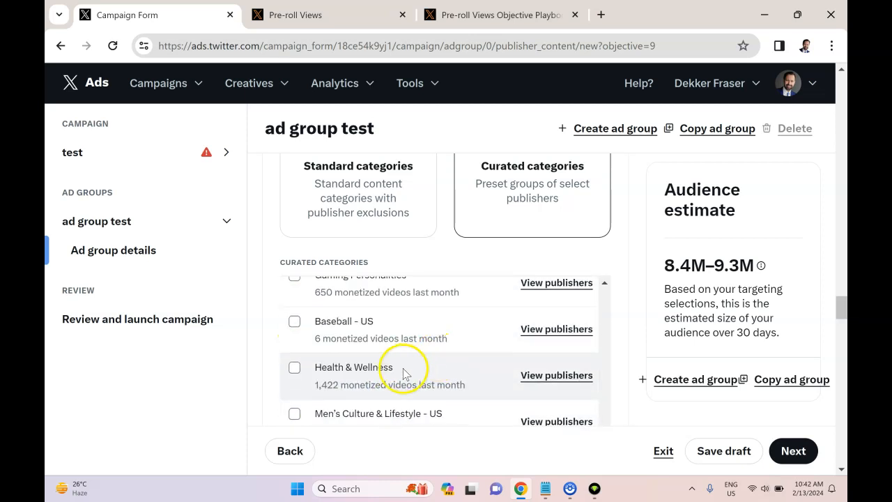
{"action": "scroll", "coordinate": [411, 376], "scroll_direction": "down", "scroll_amount": 2}
{"action": "scroll", "coordinate": [418, 370], "scroll_direction": "down", "scroll_amount": 2}
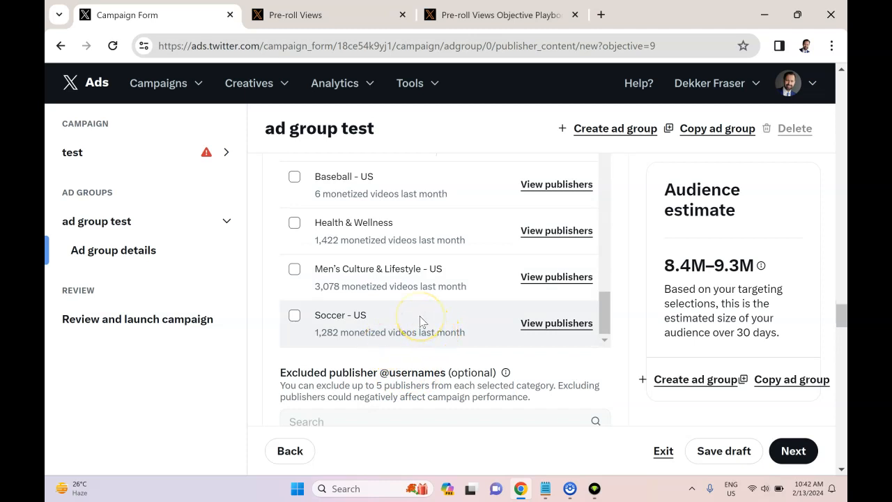
{"action": "scroll", "coordinate": [478, 313], "scroll_direction": "up", "scroll_amount": 5}
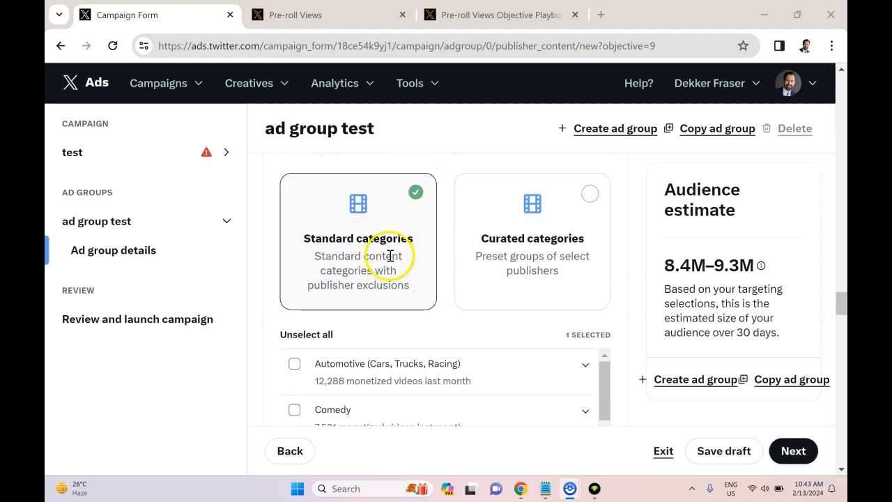
Step: Examine the Digital Creators publisher count, the remaining standard content categories and the excluded publisher usernames option
{"action": "scroll", "coordinate": [390, 256], "scroll_direction": "down", "scroll_amount": 2}
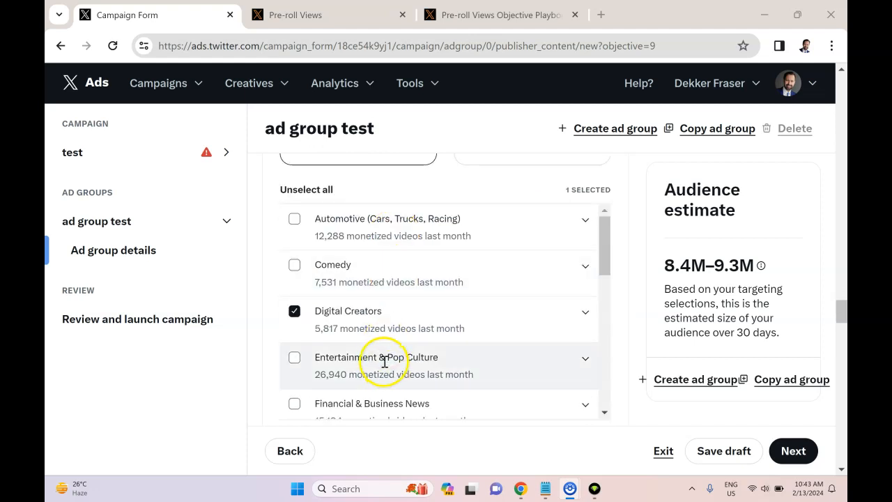
{"action": "left_click", "coordinate": [584, 313]}
{"action": "left_click_drag", "start_coordinate": [383, 346], "coordinate": [315, 349]}
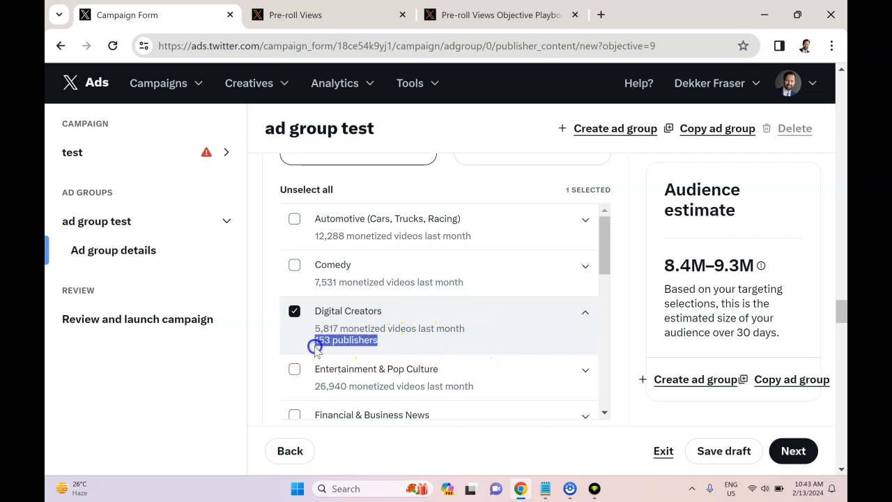
{"action": "scroll", "coordinate": [391, 337], "scroll_direction": "down", "scroll_amount": 2}
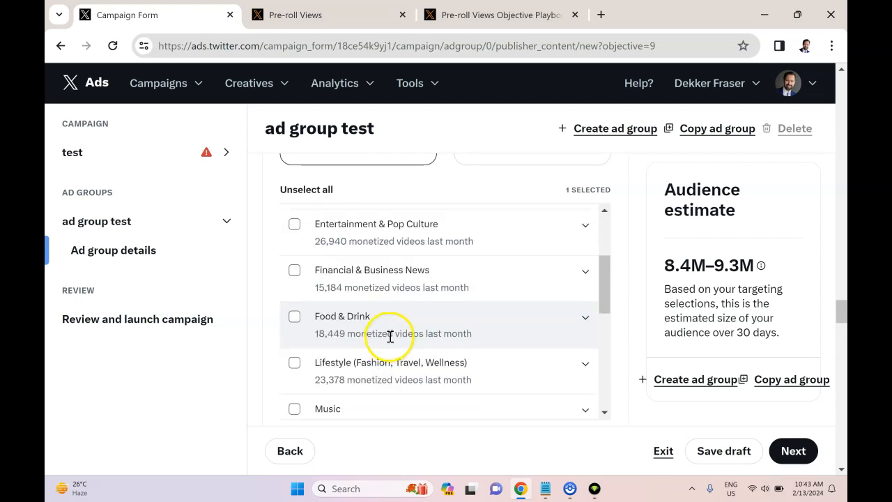
{"action": "scroll", "coordinate": [390, 337], "scroll_direction": "down", "scroll_amount": 5}
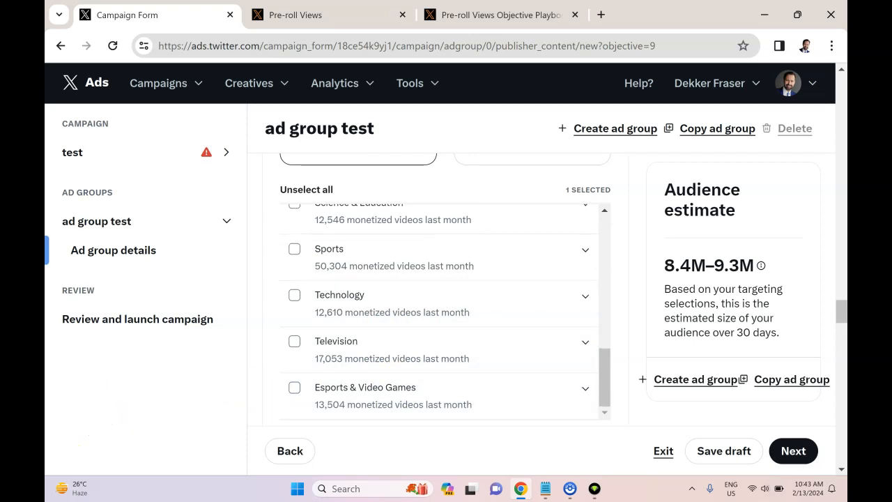
{"action": "scroll", "coordinate": [468, 239], "scroll_direction": "down", "scroll_amount": 4}
{"action": "scroll", "coordinate": [414, 243], "scroll_direction": "up", "scroll_amount": 1}
{"action": "left_click", "coordinate": [386, 276]}
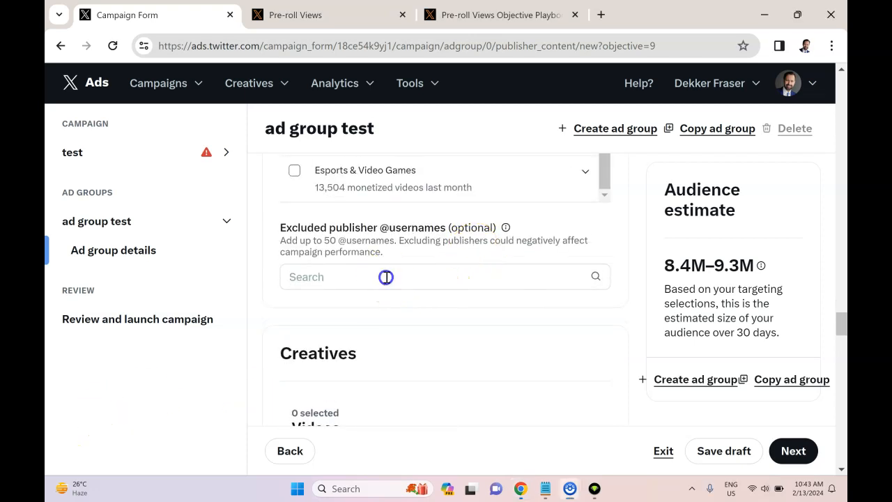
Step: Expand the optional call-to-action settings in the Creatives section and select two videos for the campaign, including the Product Marketing video
{"action": "scroll", "coordinate": [516, 286], "scroll_direction": "down", "scroll_amount": 2}
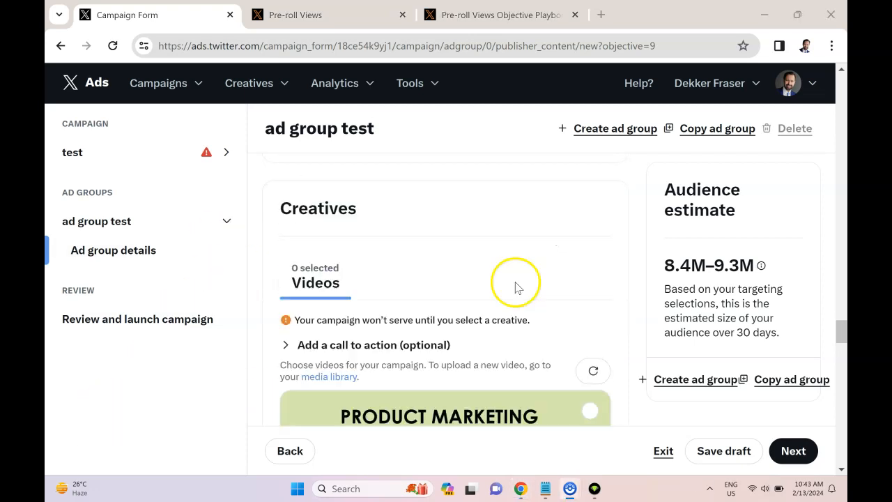
{"action": "scroll", "coordinate": [425, 272], "scroll_direction": "down", "scroll_amount": 1}
{"action": "left_click", "coordinate": [289, 273]}
{"action": "scroll", "coordinate": [376, 293], "scroll_direction": "down", "scroll_amount": 1}
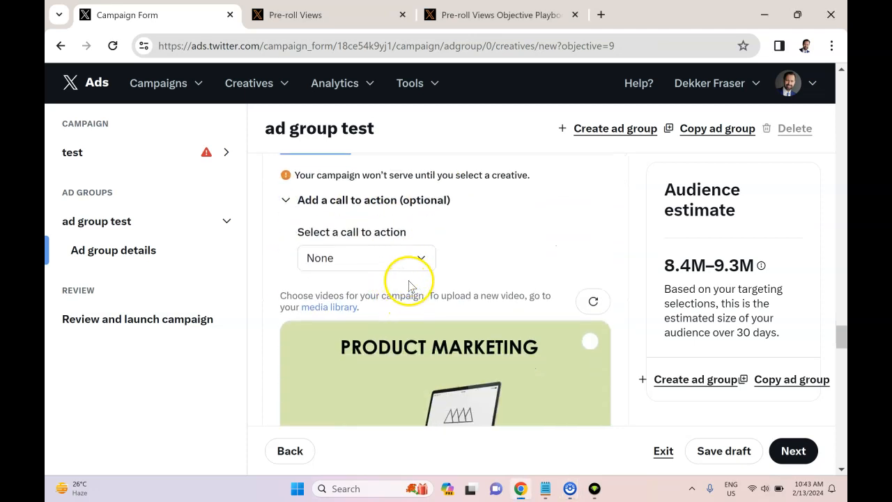
{"action": "scroll", "coordinate": [566, 343], "scroll_direction": "down", "scroll_amount": 6}
{"action": "scroll", "coordinate": [565, 347], "scroll_direction": "down", "scroll_amount": 12}
{"action": "scroll", "coordinate": [548, 328], "scroll_direction": "up", "scroll_amount": 10}
{"action": "scroll", "coordinate": [540, 325], "scroll_direction": "up", "scroll_amount": 5}
{"action": "scroll", "coordinate": [496, 323], "scroll_direction": "down", "scroll_amount": 2}
Step: Set the videos' call to action to Visit with the website URL dekker.page, and continue from the ad group details
{"action": "left_click", "coordinate": [401, 304]}
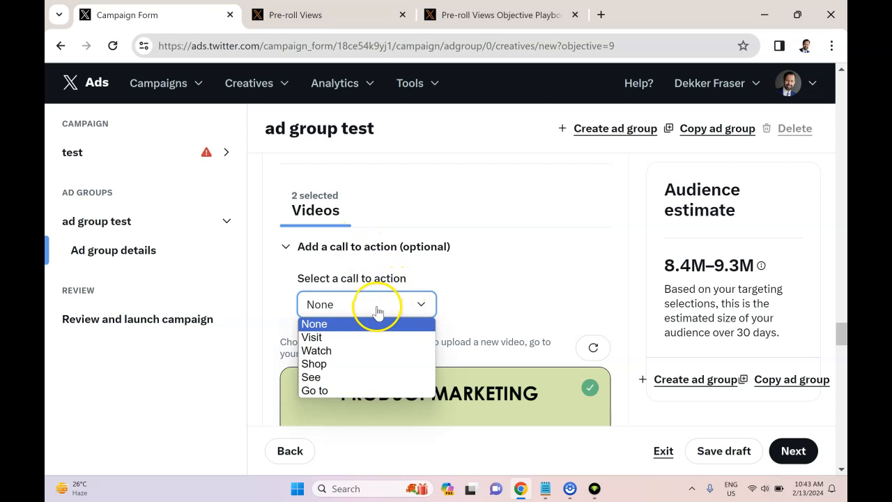
{"action": "left_click", "coordinate": [377, 336]}
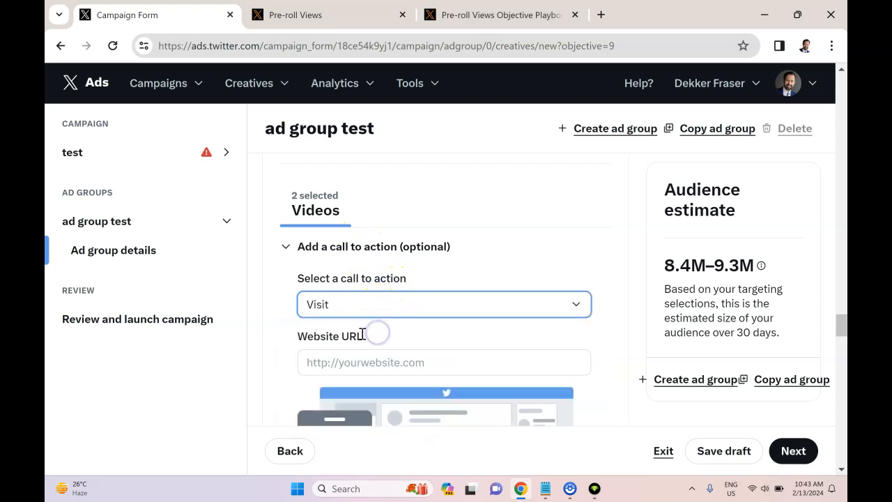
{"action": "left_click", "coordinate": [376, 369]}
{"action": "type", "text": "dekker."}
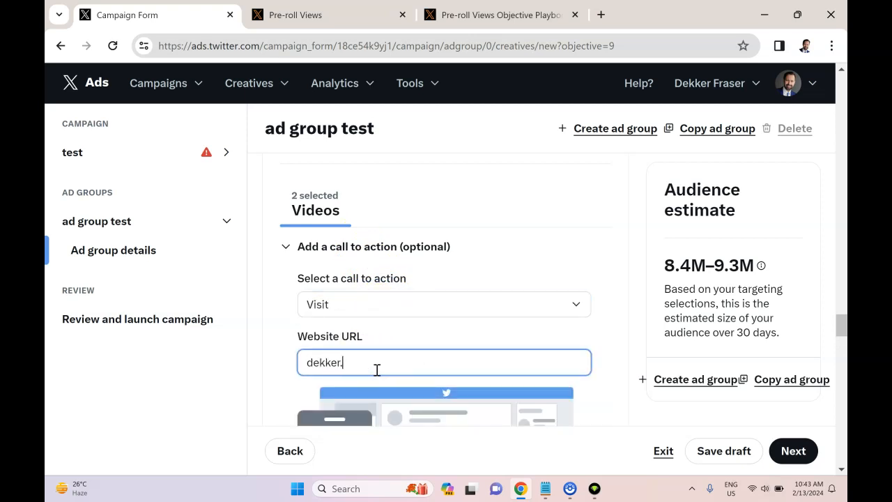
{"action": "type", "text": "page"}
{"action": "left_click", "coordinate": [613, 344]}
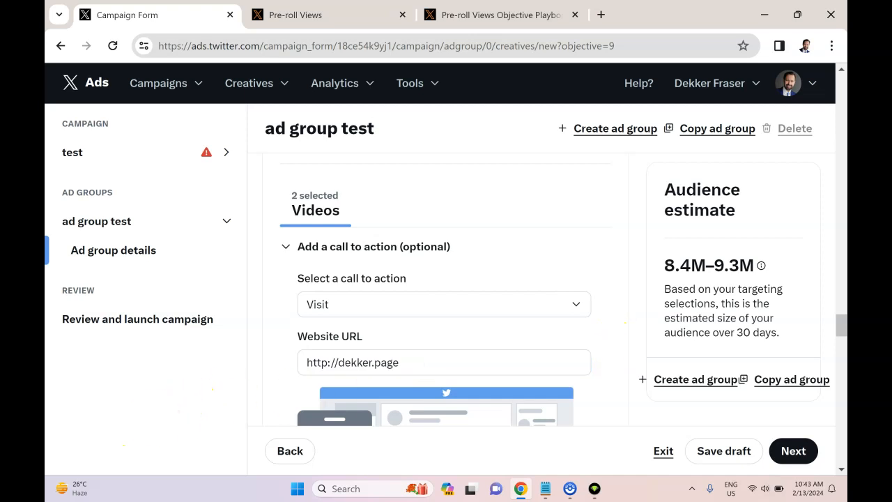
{"action": "left_click", "coordinate": [793, 450]}
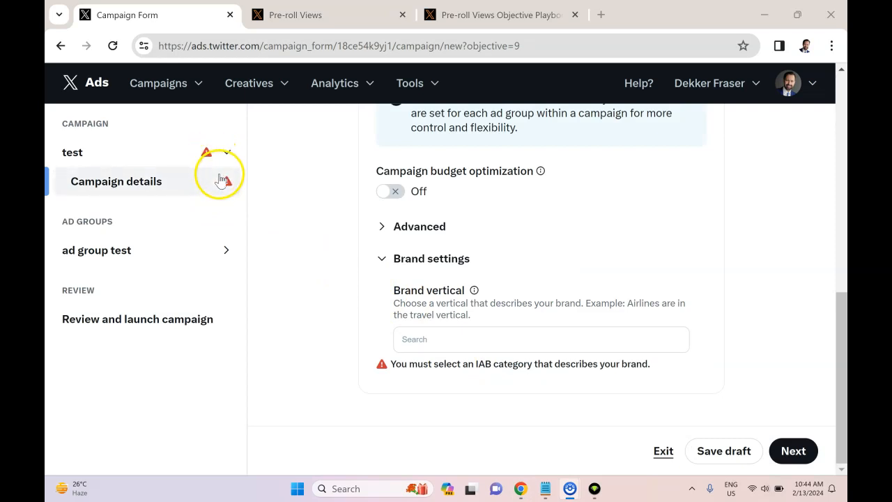
Step: Set the campaign's brand vertical to Media & Entertainment and proceed to the campaign review
{"action": "left_click", "coordinate": [495, 341]}
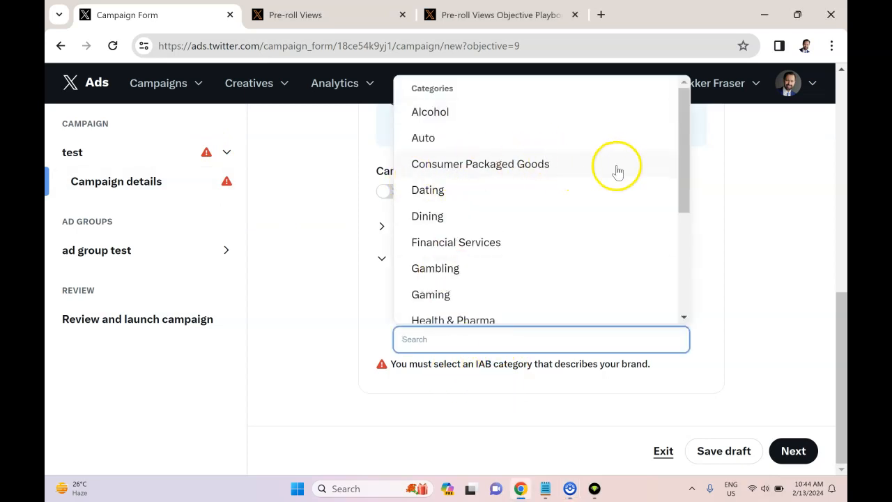
{"action": "left_click_drag", "start_coordinate": [692, 137], "coordinate": [688, 255]}
{"action": "left_click", "coordinate": [521, 157]}
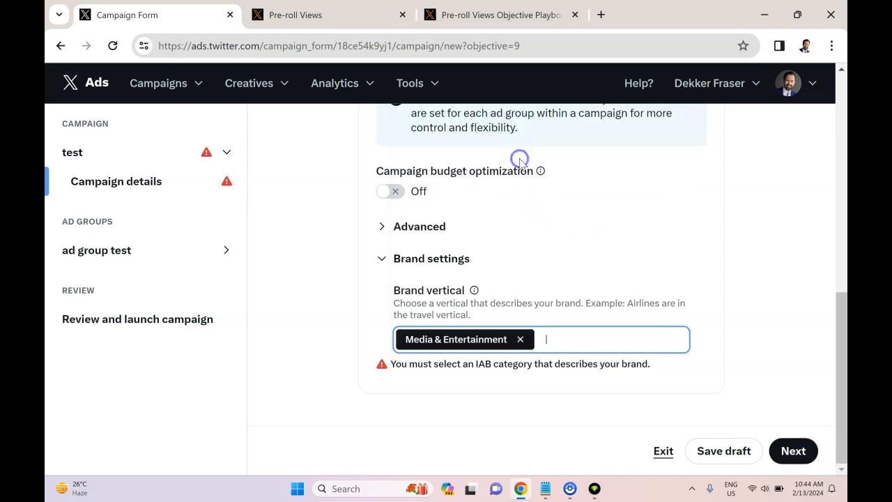
{"action": "left_click", "coordinate": [772, 373]}
{"action": "left_click", "coordinate": [794, 451]}
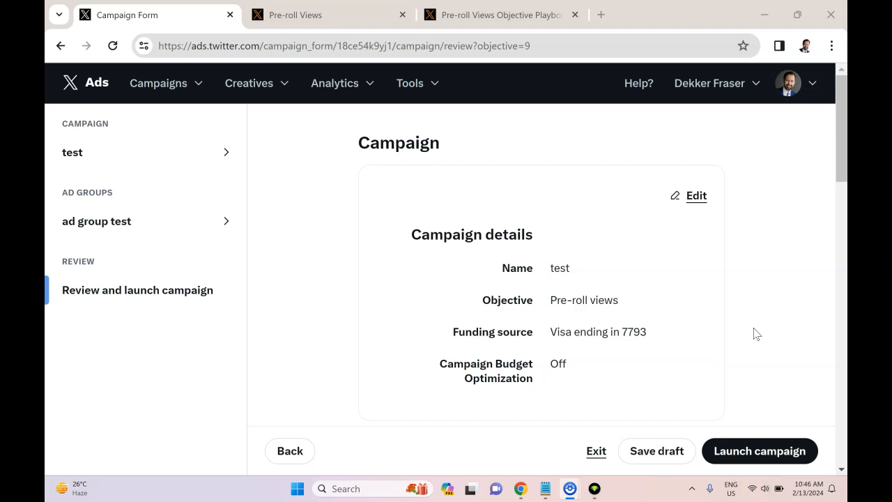
Step: Check the Campaigns navigation options and review the campaign summary, including the ad group's budget, schedule, delivery and placements
{"action": "left_click", "coordinate": [173, 87]}
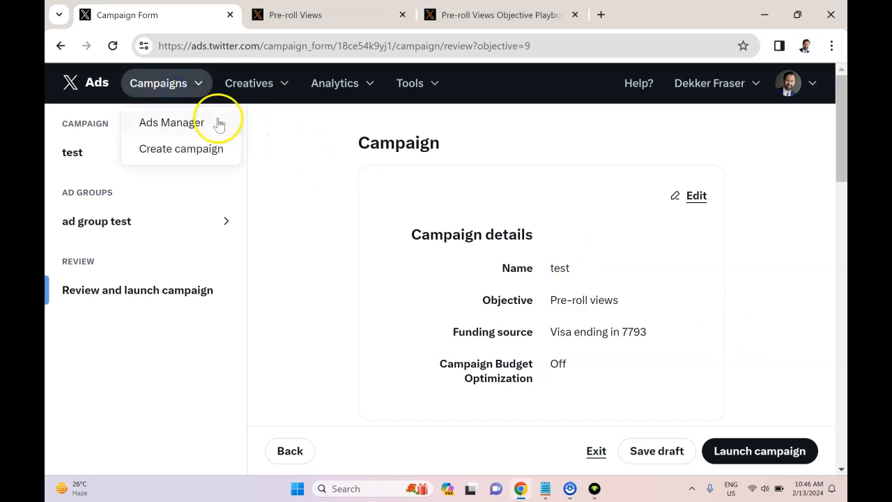
{"action": "left_click", "coordinate": [792, 163]}
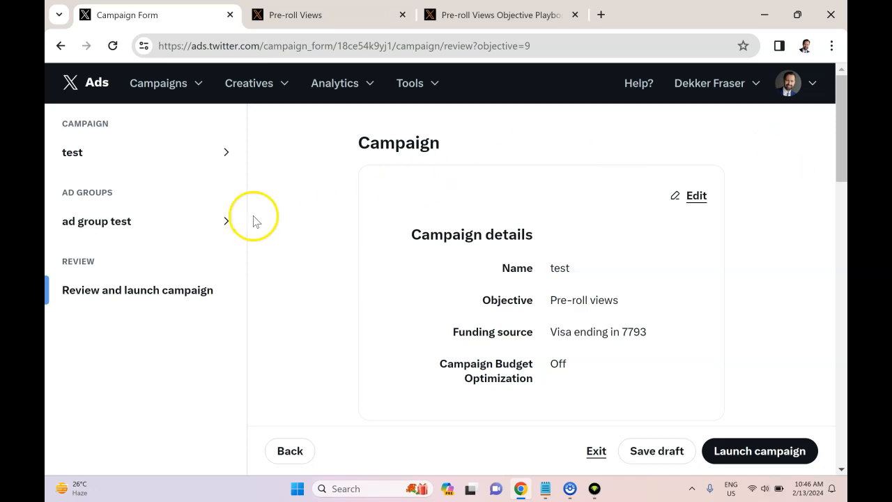
{"action": "scroll", "coordinate": [618, 230], "scroll_direction": "down", "scroll_amount": 5}
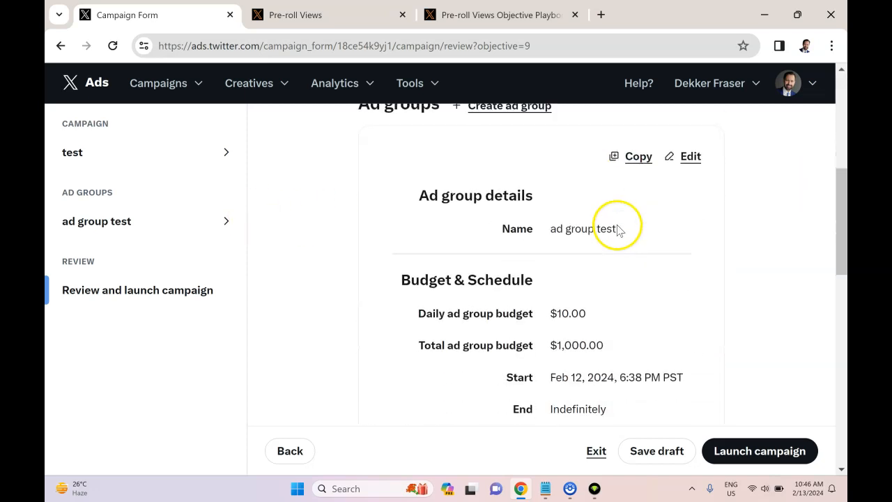
{"action": "scroll", "coordinate": [730, 295], "scroll_direction": "down", "scroll_amount": 4}
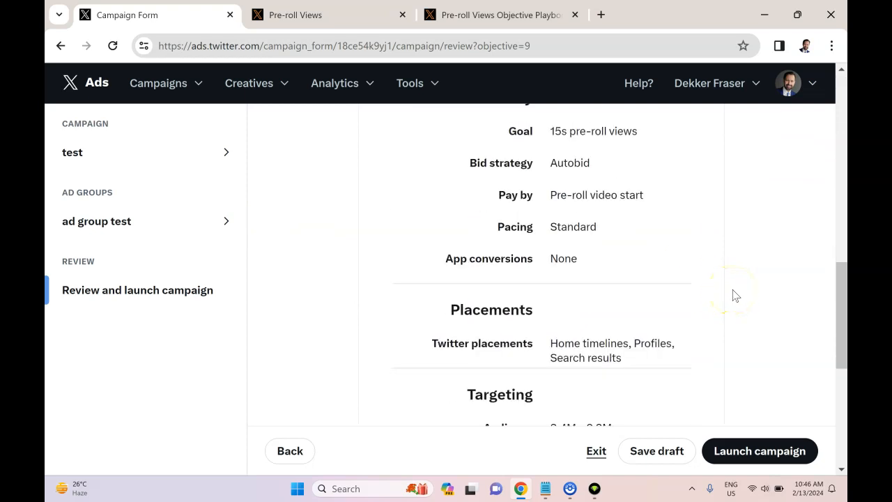
{"action": "scroll", "coordinate": [736, 296], "scroll_direction": "up", "scroll_amount": 6}
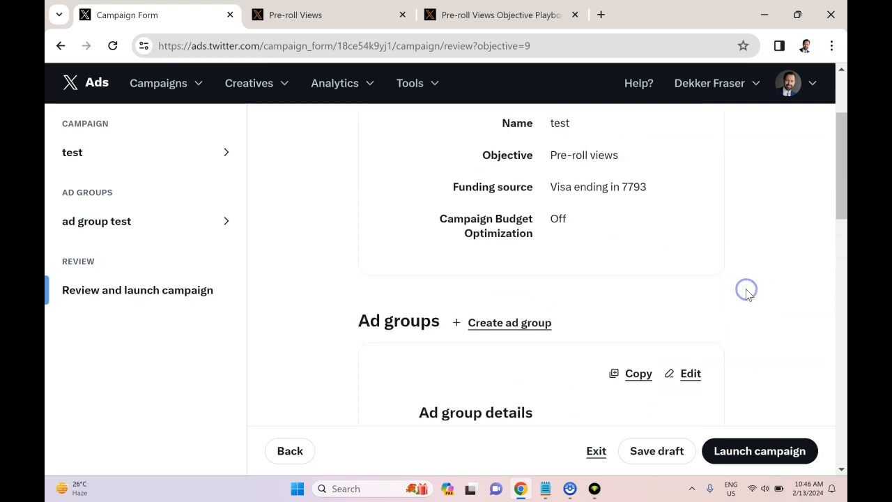
{"action": "scroll", "coordinate": [748, 293], "scroll_direction": "up", "scroll_amount": 1}
{"action": "scroll", "coordinate": [746, 295], "scroll_direction": "up", "scroll_amount": 1}
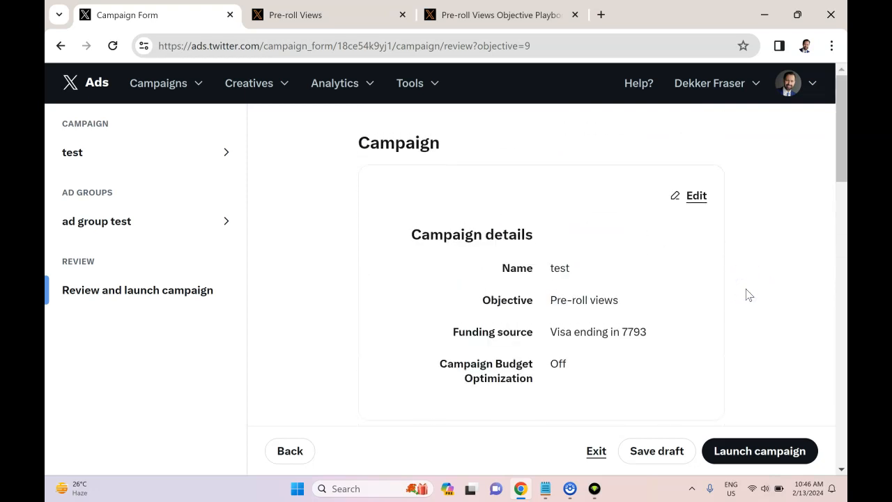